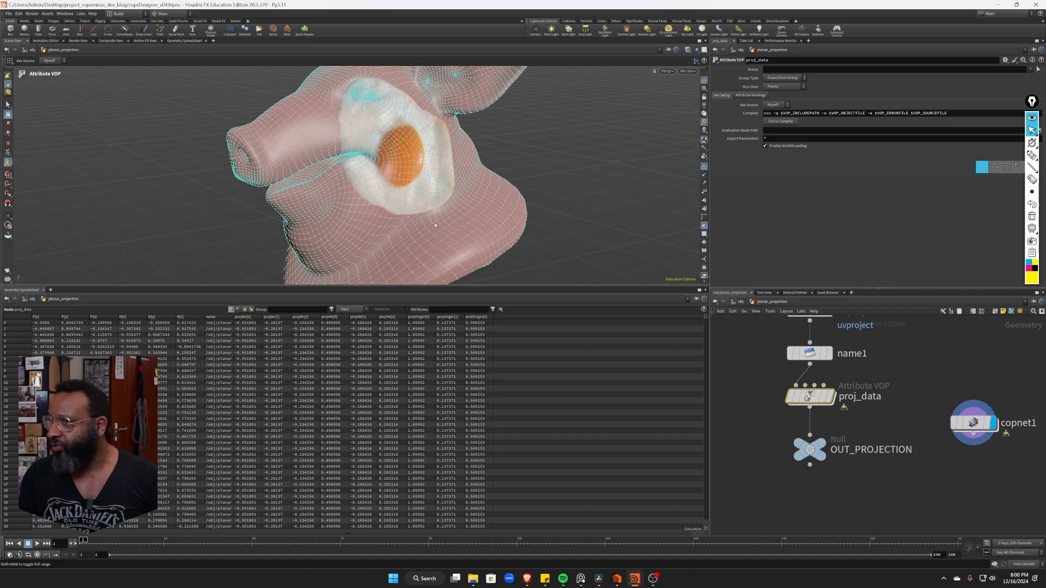
Open the copnet1 network and move the egg image file node down, closer to the group of yolk-coloured image nodes
{"action": "mouse_move", "coordinate": [969, 428]}
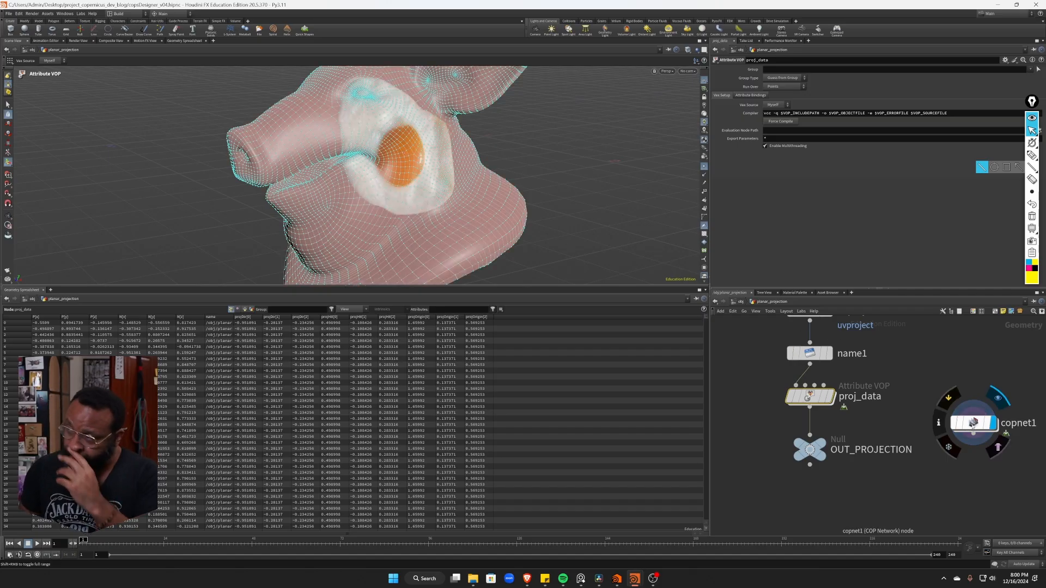
{"action": "double_click", "coordinate": [973, 422]}
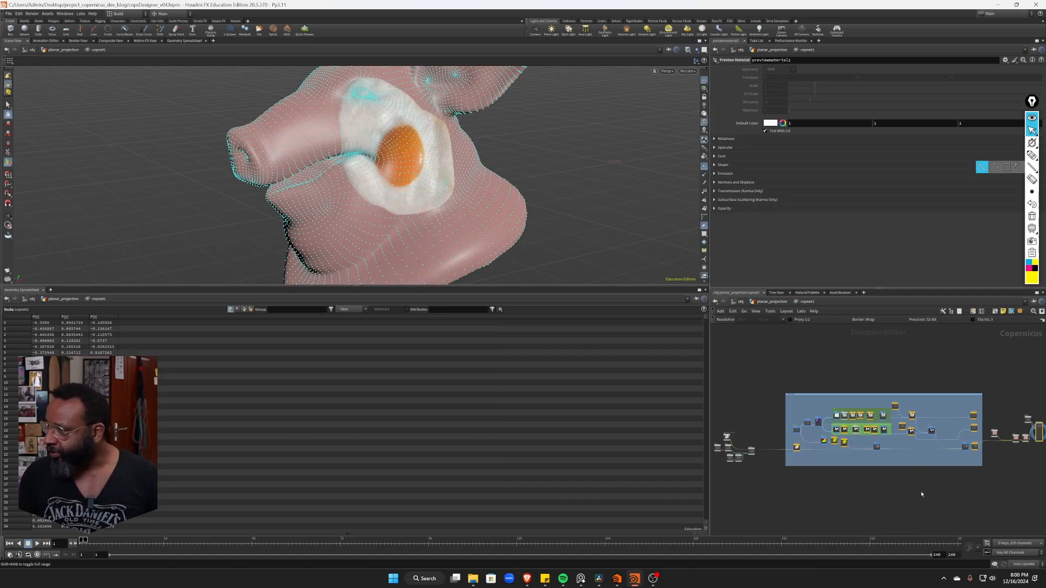
{"action": "scroll", "coordinate": [921, 494], "scroll_direction": "up", "scroll_amount": 5}
{"action": "left_click", "coordinate": [895, 484]}
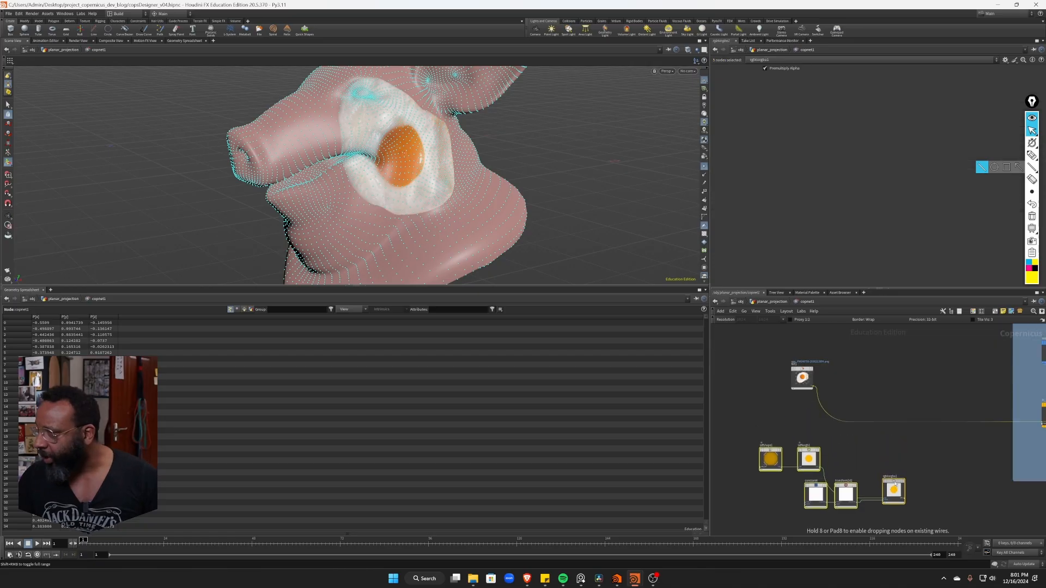
{"action": "left_click_drag", "start_coordinate": [814, 380], "coordinate": [808, 416]}
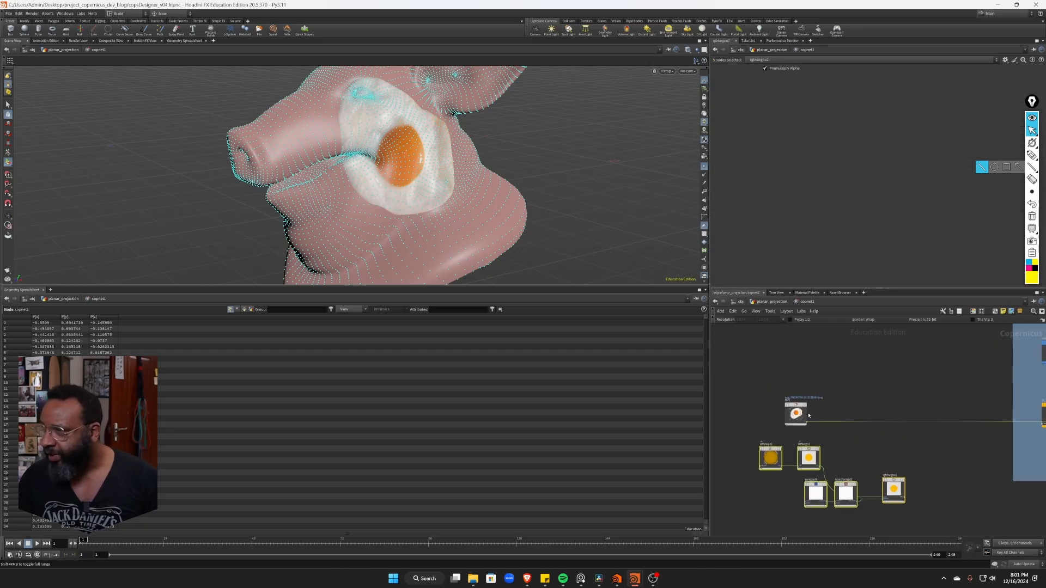
Select the sopimport3 node above in_texture to examine which SOP path it imports
{"action": "middle_click_drag", "start_coordinate": [896, 406], "coordinate": [721, 401]}
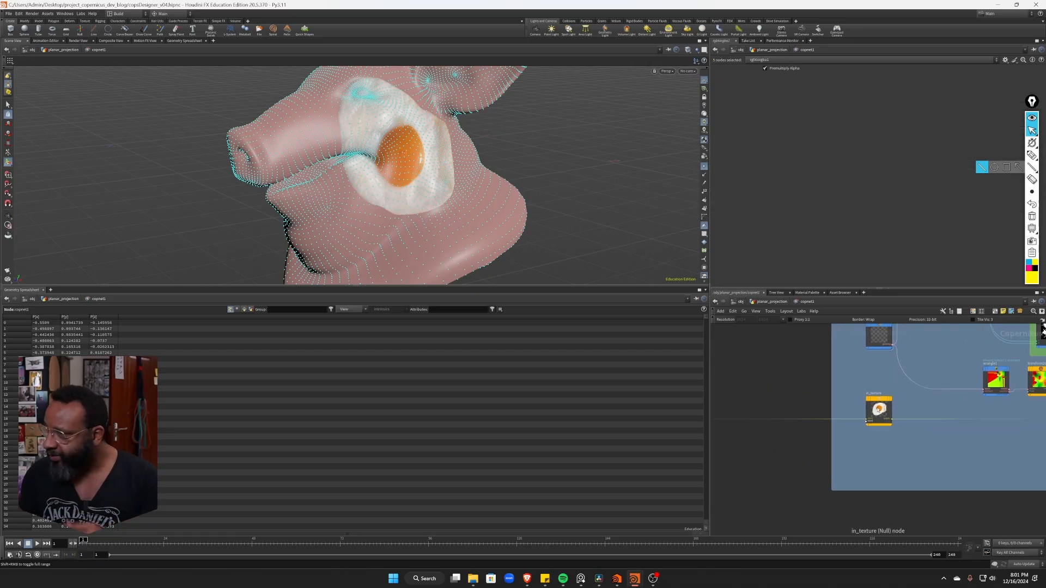
{"action": "scroll", "coordinate": [871, 415], "scroll_direction": "up", "scroll_amount": 3}
{"action": "middle_click_drag", "start_coordinate": [894, 412], "coordinate": [877, 478]}
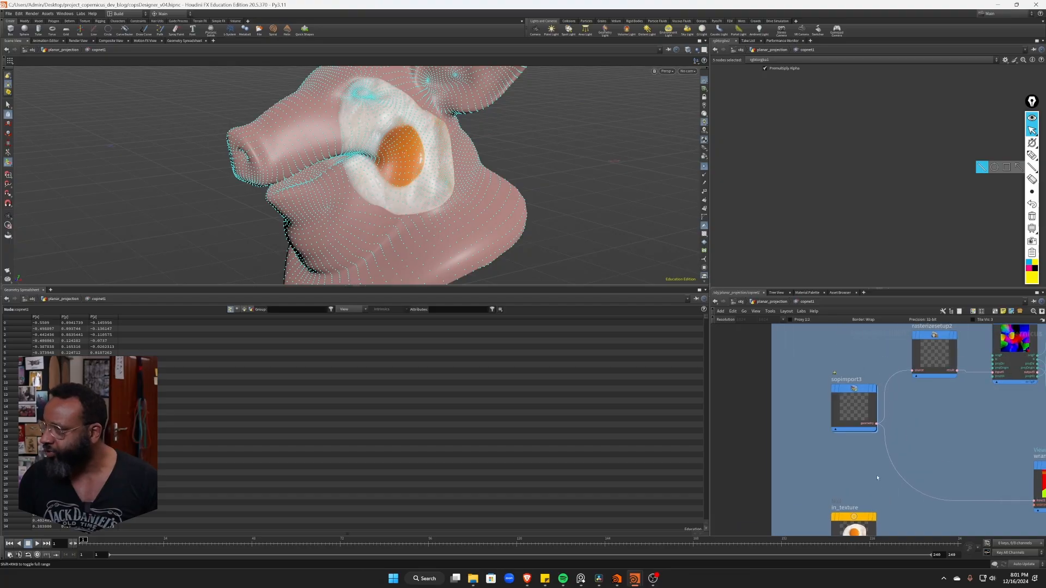
{"action": "scroll", "coordinate": [877, 478], "scroll_direction": "up", "scroll_amount": 2}
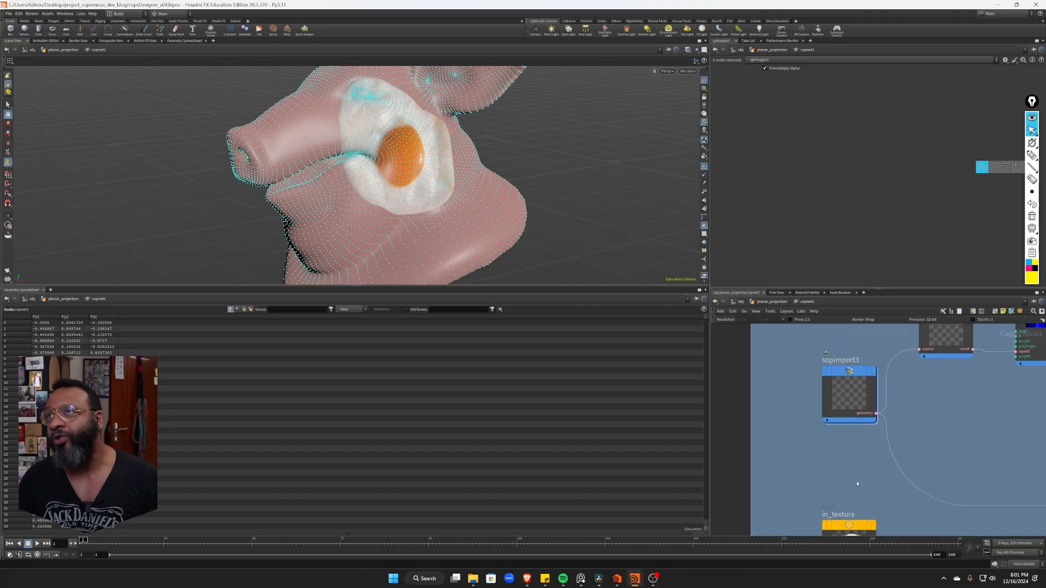
{"action": "left_click", "coordinate": [849, 391]}
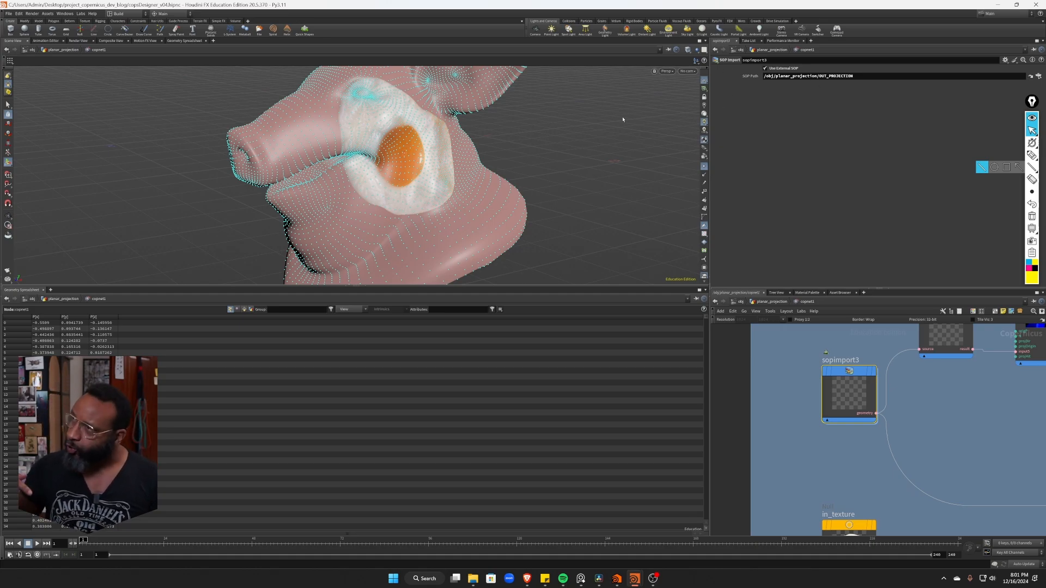
Select the sopimport2 node feeding previewmaterial1 to examine its SOP path
{"action": "scroll", "coordinate": [875, 432], "scroll_direction": "down", "scroll_amount": 4}
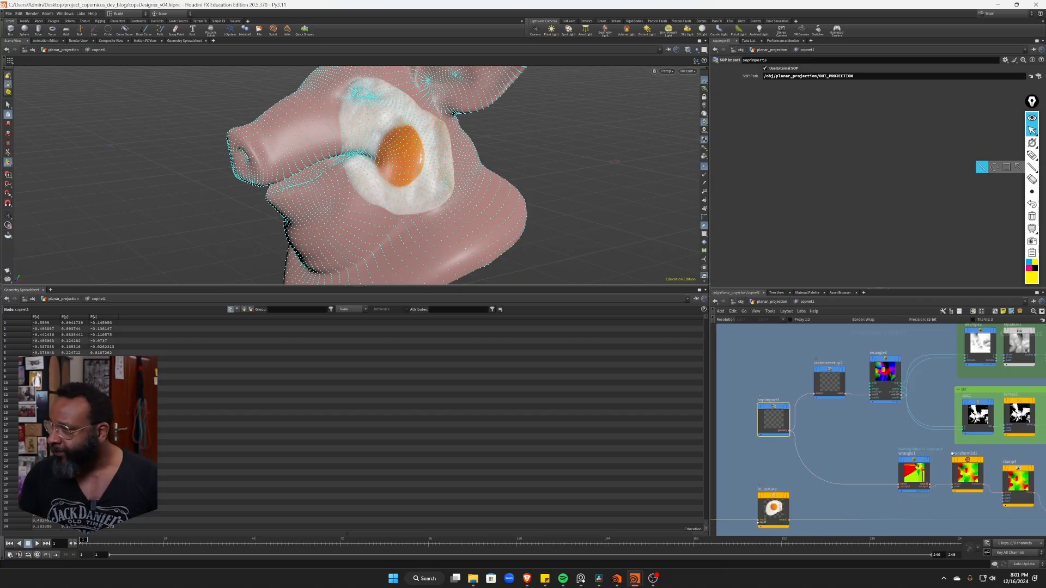
{"action": "scroll", "coordinate": [952, 454], "scroll_direction": "down", "scroll_amount": 6}
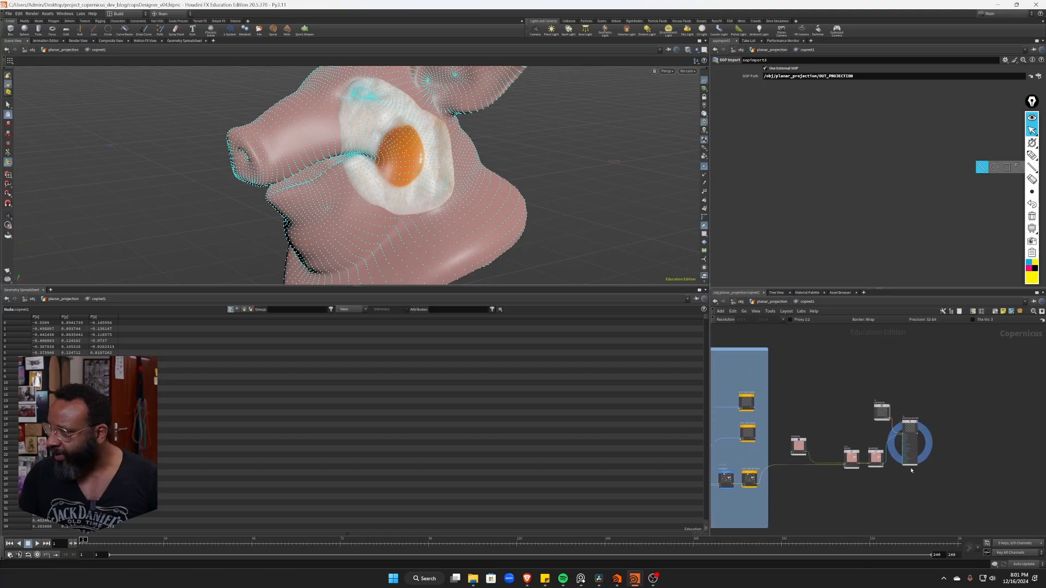
{"action": "scroll", "coordinate": [920, 436], "scroll_direction": "up", "scroll_amount": 6}
{"action": "left_click", "coordinate": [785, 345]}
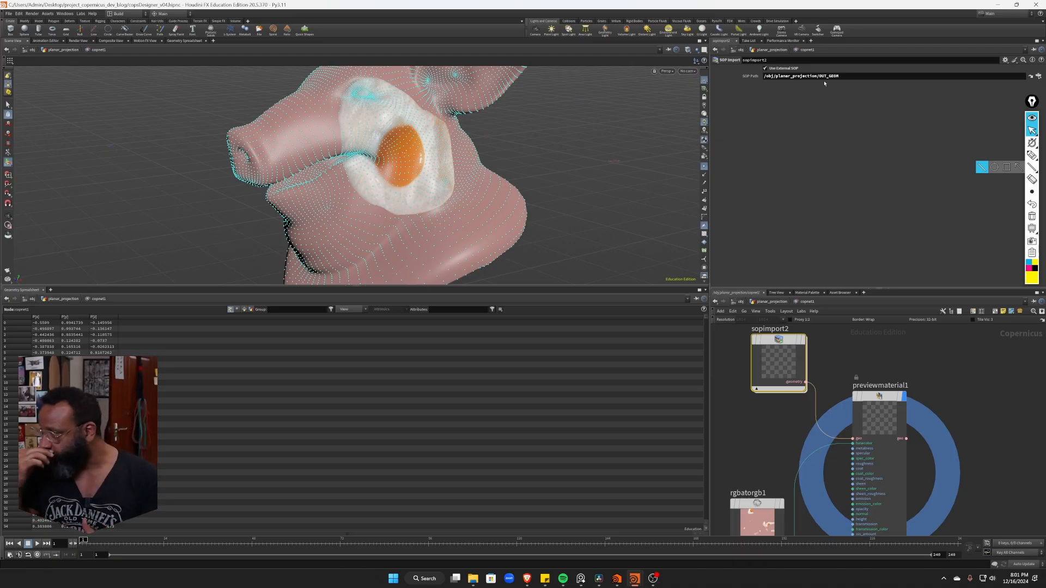
Return to the planar_projection network and list the vertex attributes of the OUT_PROJECTION null in the geometry spreadsheet
{"action": "scroll", "coordinate": [805, 342], "scroll_direction": "down", "scroll_amount": 8}
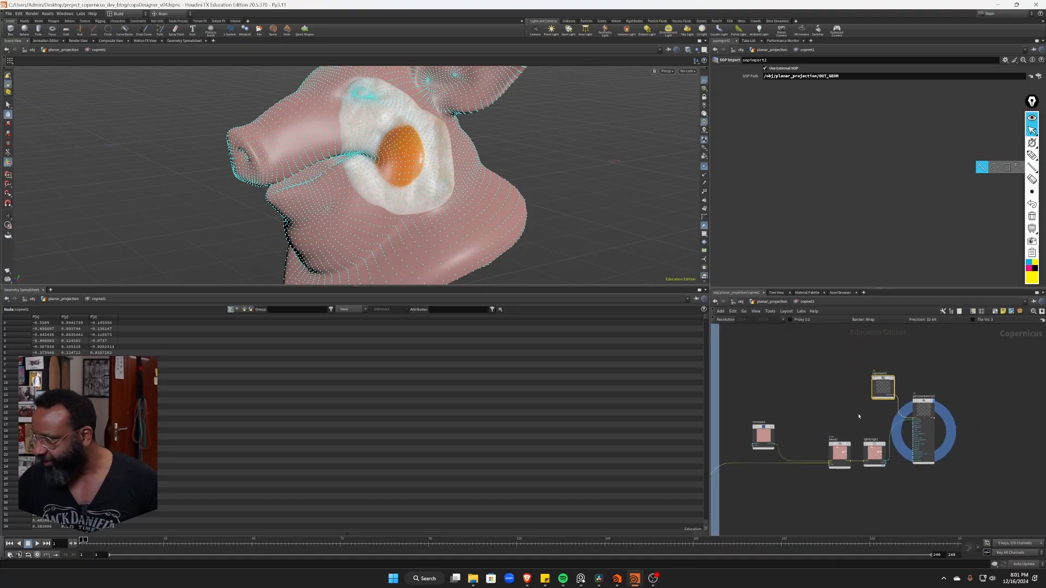
{"action": "scroll", "coordinate": [837, 437], "scroll_direction": "up", "scroll_amount": 10}
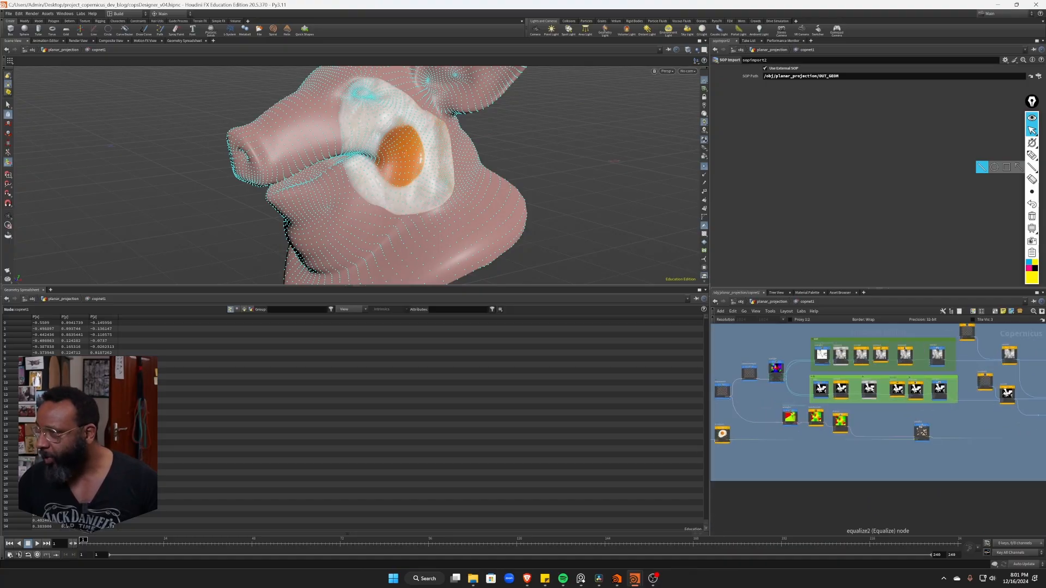
{"action": "middle_click_drag", "start_coordinate": [775, 409], "coordinate": [841, 406]}
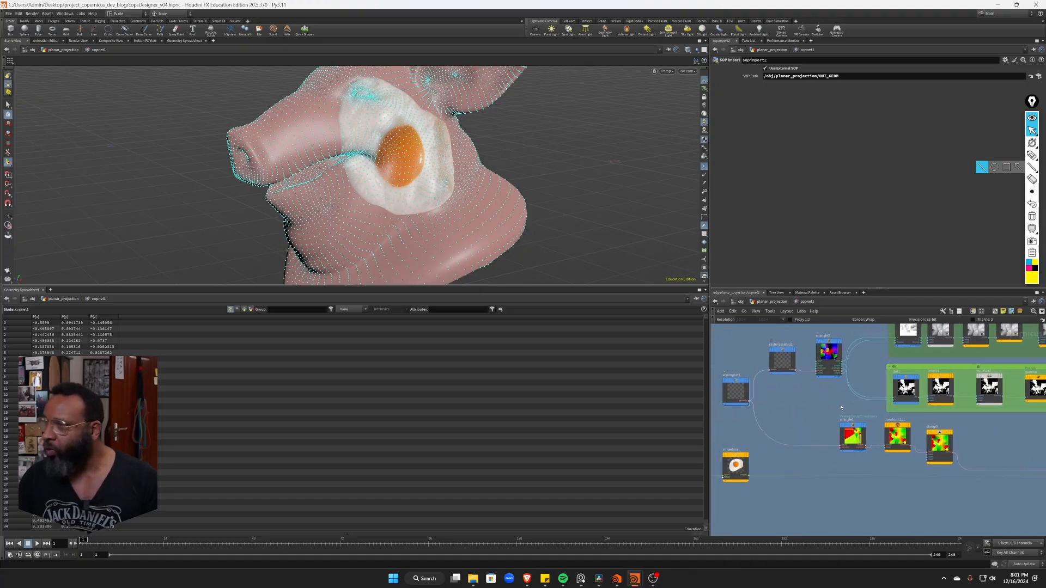
{"action": "scroll", "coordinate": [812, 409], "scroll_direction": "up", "scroll_amount": 2}
{"action": "key", "text": "u"}
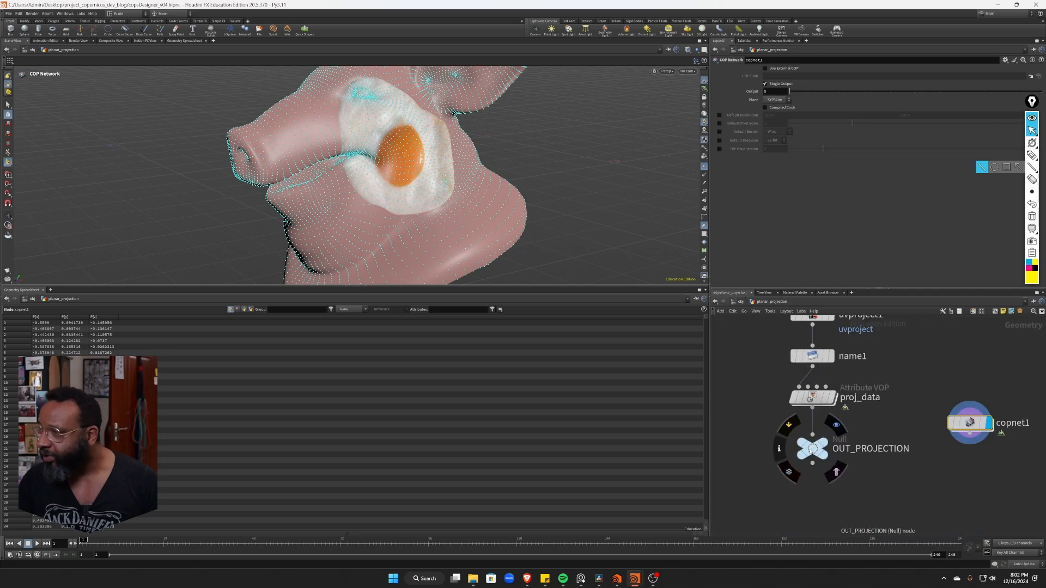
{"action": "left_click", "coordinate": [812, 449]}
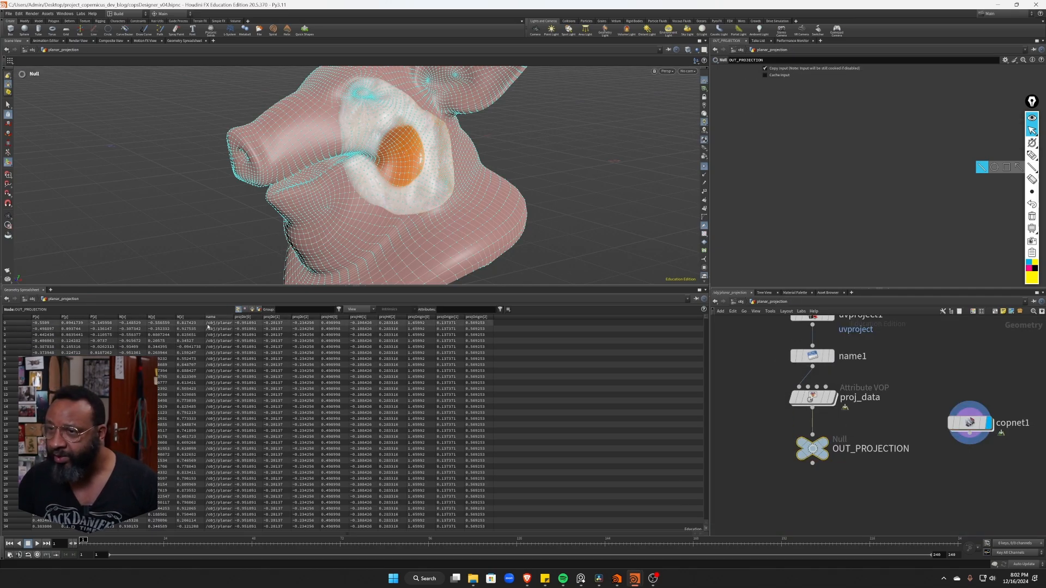
{"action": "left_click", "coordinate": [245, 309]}
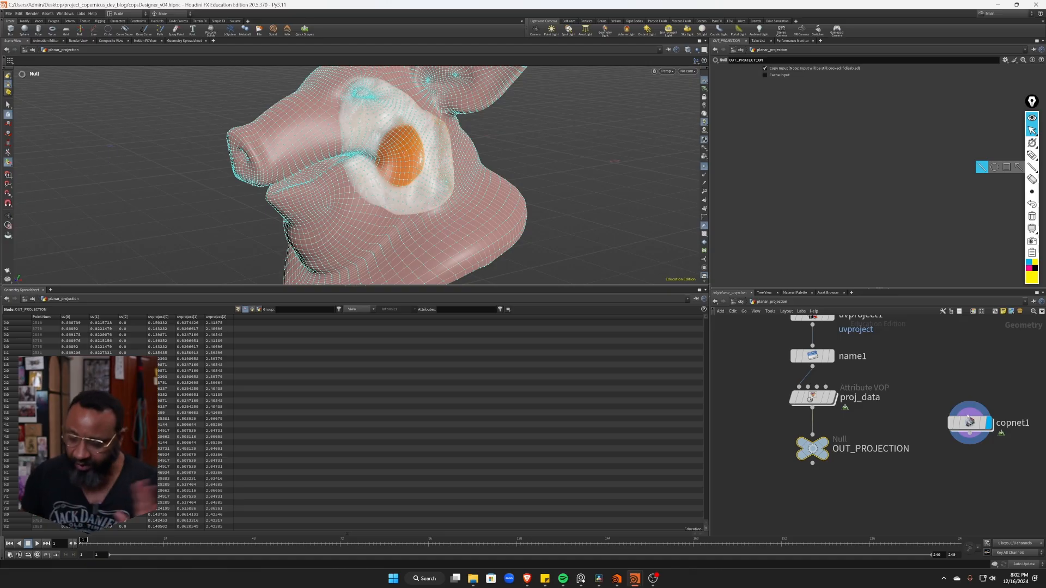
Reopen copnet1 and select wrangle1 to examine the uvsample call in its snippet
{"action": "double_click", "coordinate": [969, 420]}
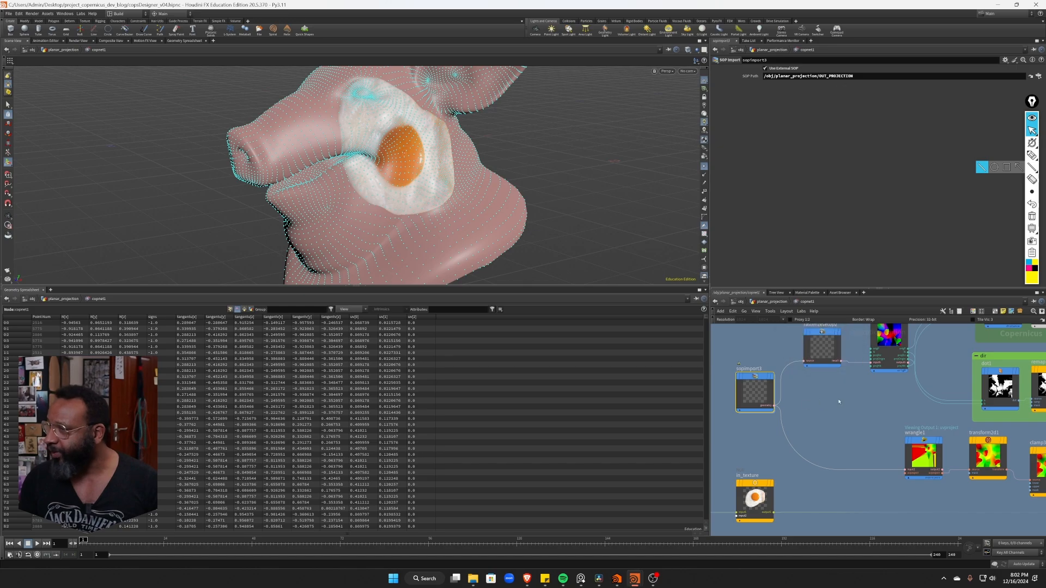
{"action": "middle_click_drag", "start_coordinate": [871, 425], "coordinate": [744, 381]}
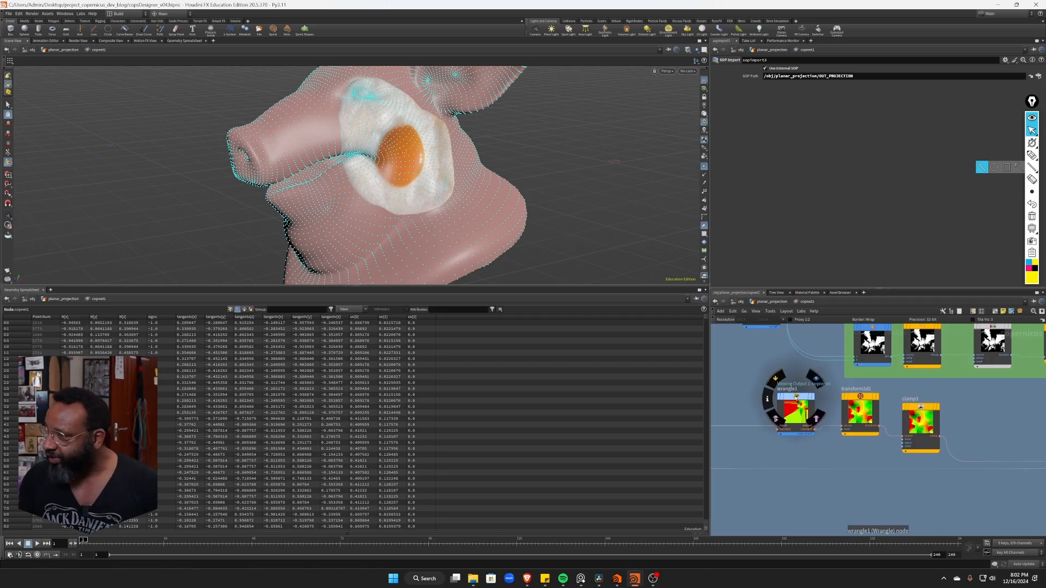
{"action": "left_click", "coordinate": [798, 417]}
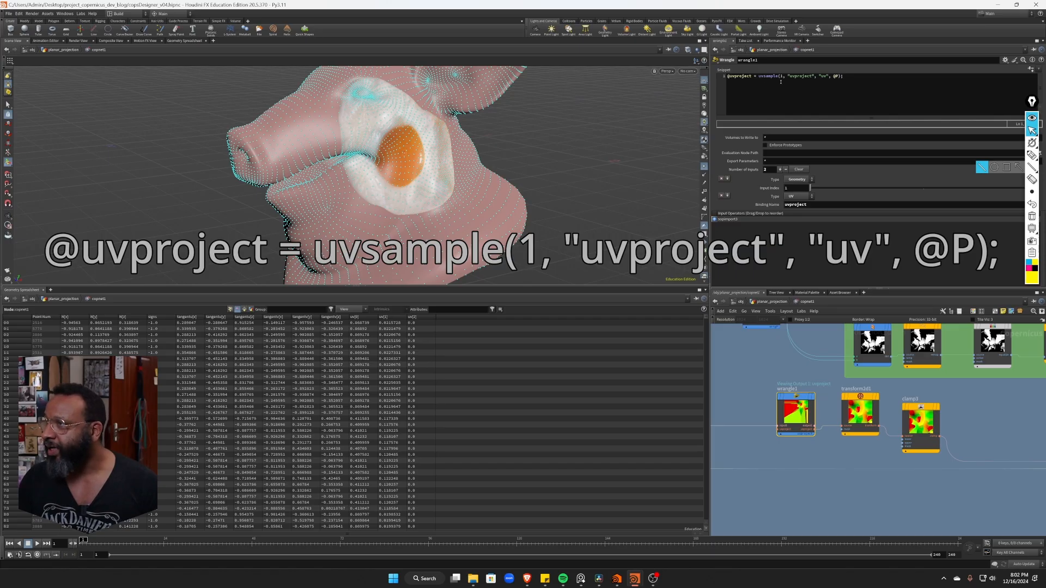
{"action": "left_click_drag", "start_coordinate": [783, 77], "coordinate": [757, 79]}
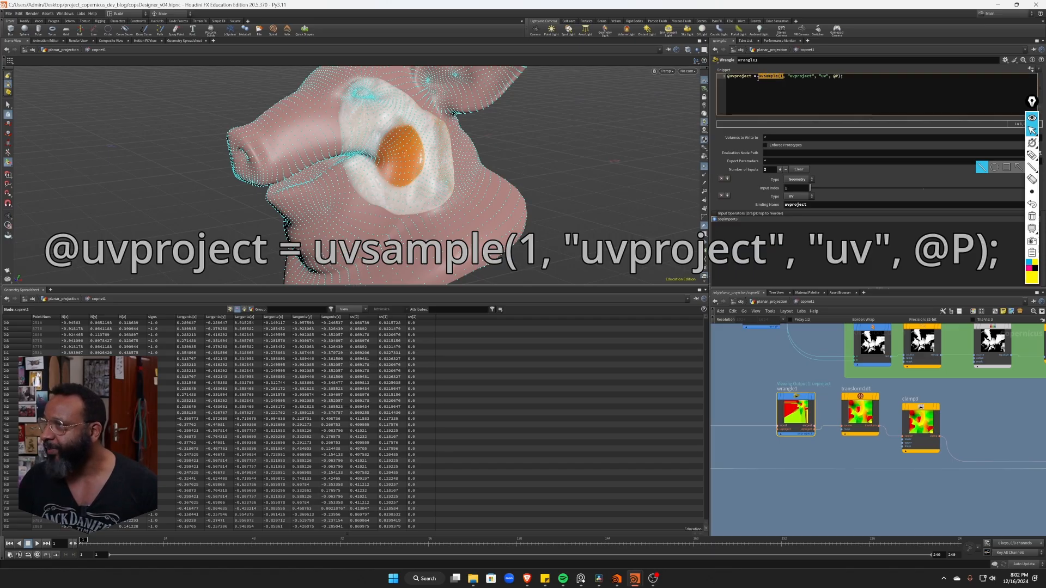
{"action": "double_click", "coordinate": [770, 77]}
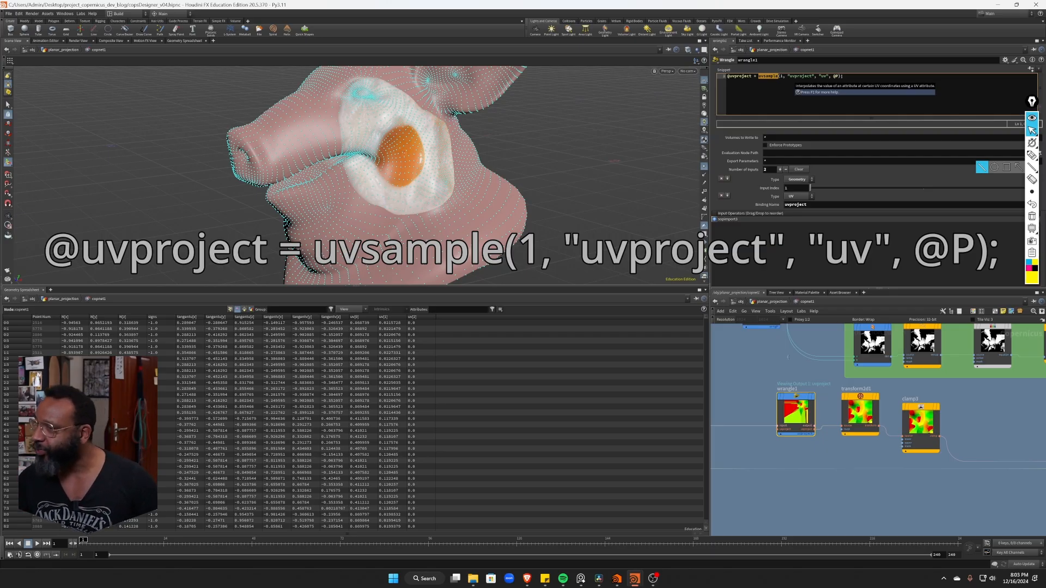
Display the geometry of sopimport3 in the viewport, followed by the output of wrangle1, to compare them
{"action": "middle_click_drag", "start_coordinate": [788, 357], "coordinate": [929, 386]}
{"action": "left_click", "coordinate": [796, 381]}
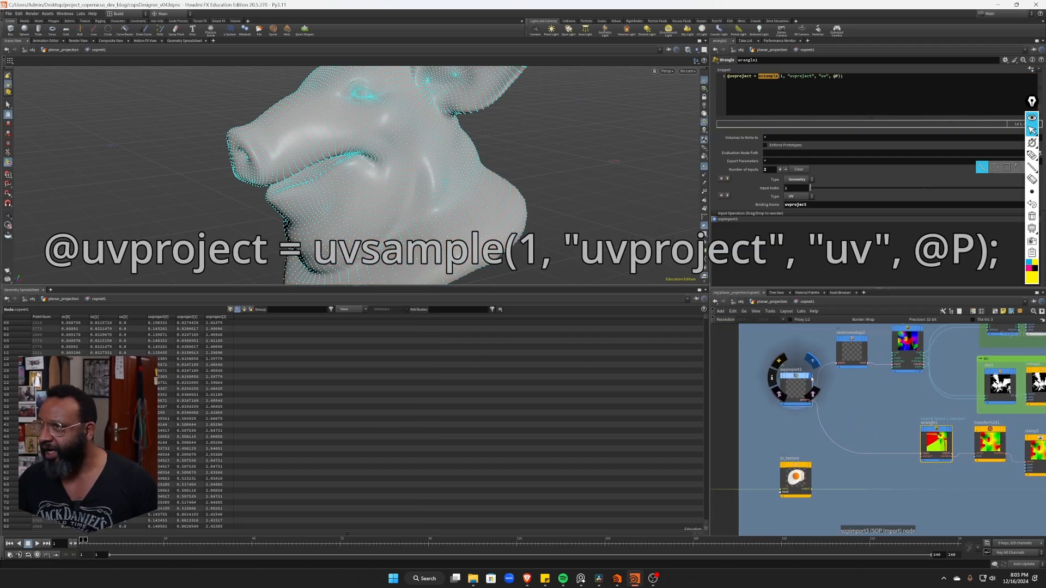
{"action": "scroll", "coordinate": [863, 421], "scroll_direction": "up", "scroll_amount": 3}
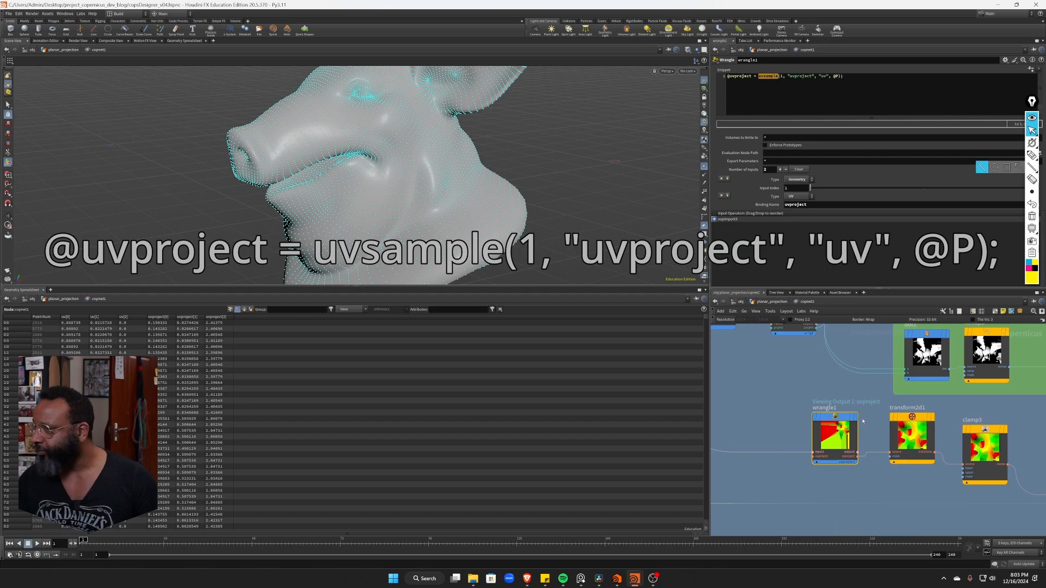
{"action": "left_click", "coordinate": [831, 420]}
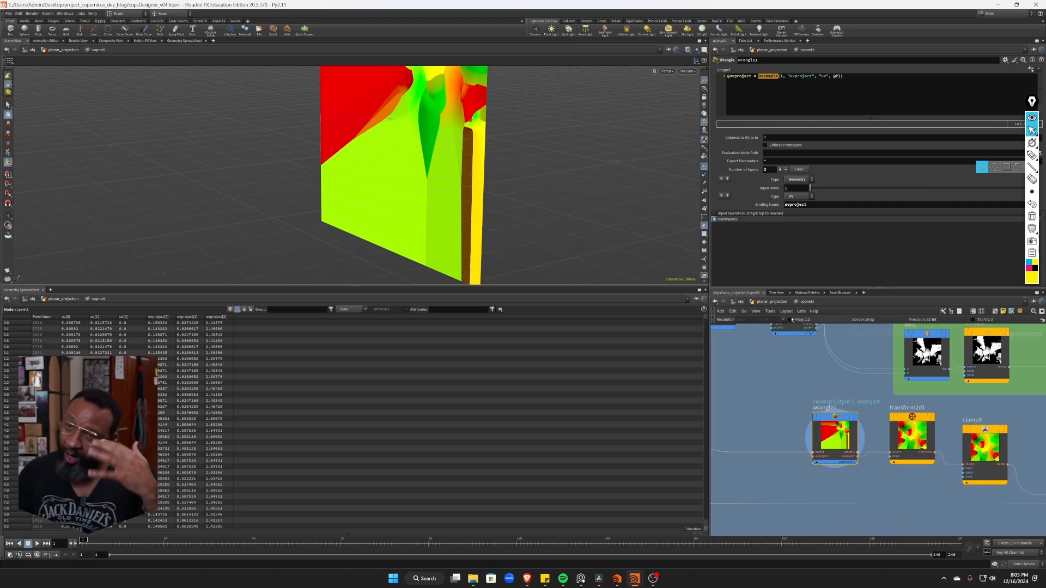
Display sopimport3 again to check its uvproject vertex values against the wrangle snippet
{"action": "middle_click_drag", "start_coordinate": [784, 467], "coordinate": [875, 475]}
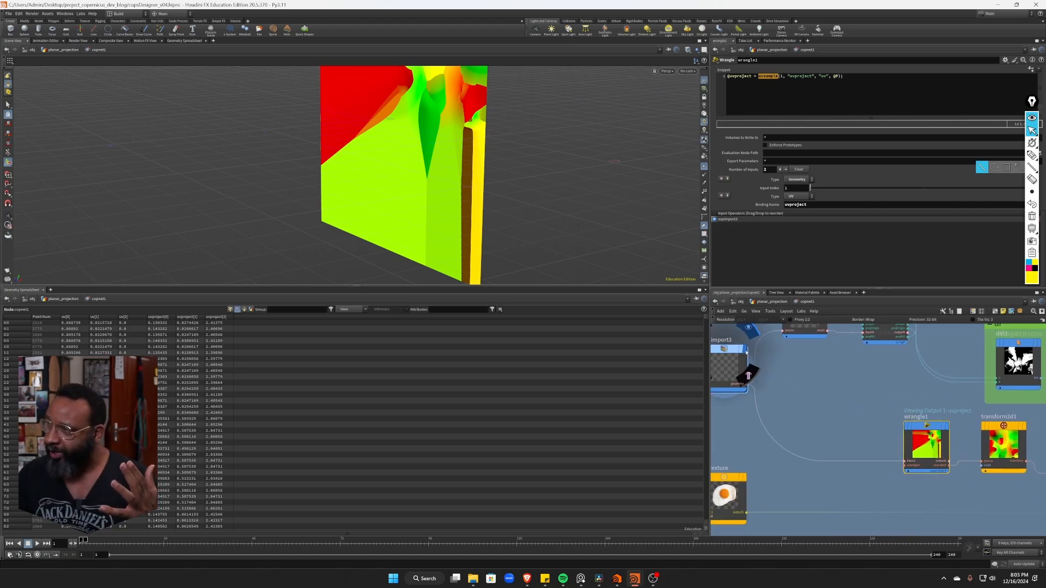
{"action": "left_click", "coordinate": [749, 357]}
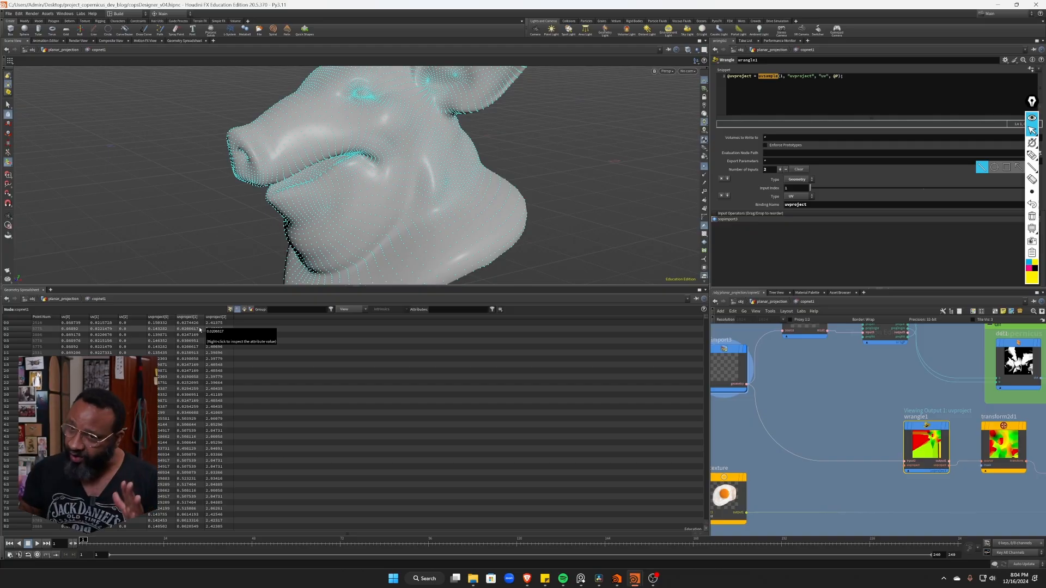
{"action": "left_click", "coordinate": [836, 95]}
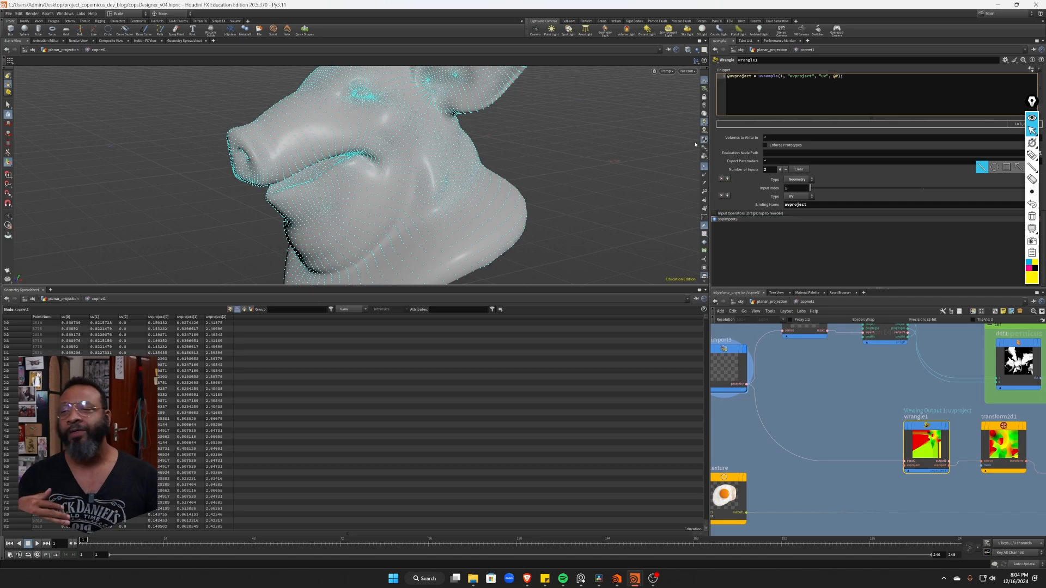
Switch the display back to wrangle1 and view its whole uvproject image nearly face-on in the viewport
{"action": "middle_click_drag", "start_coordinate": [905, 390], "coordinate": [855, 376]}
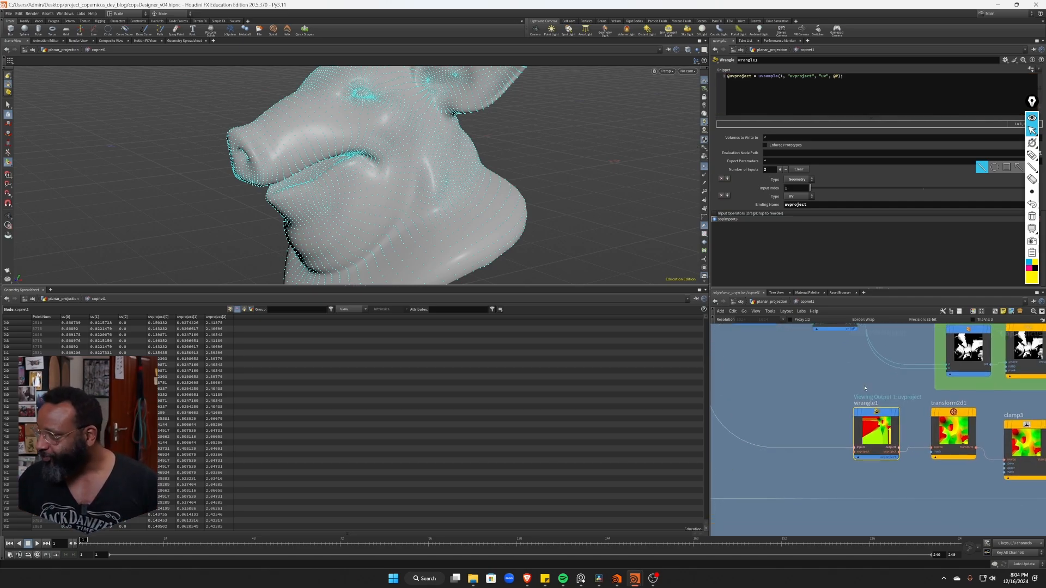
{"action": "left_click", "coordinate": [898, 418]}
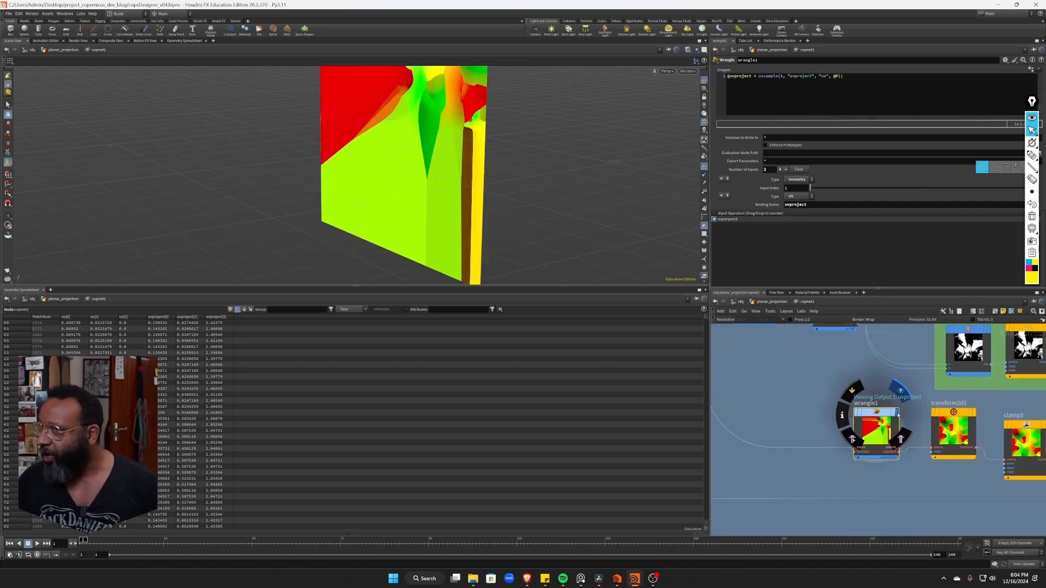
{"action": "key", "text": "h"}
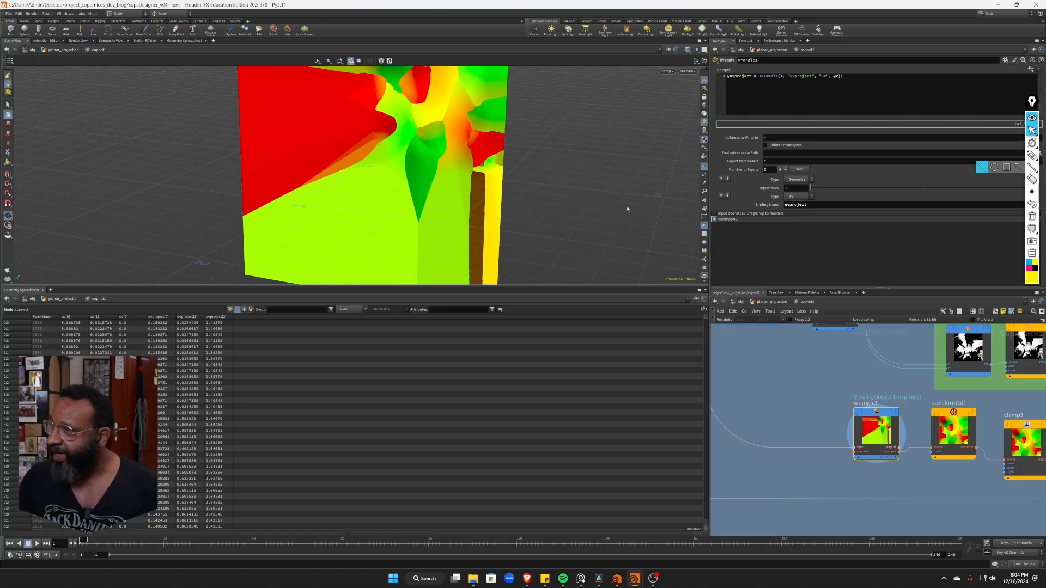
{"action": "mouse_move", "coordinate": [541, 223]}
{"action": "left_mouse_down"}
{"action": "mouse_move", "coordinate": [382, 170]}
{"action": "mouse_move", "coordinate": [531, 217]}
{"action": "left_mouse_up"}
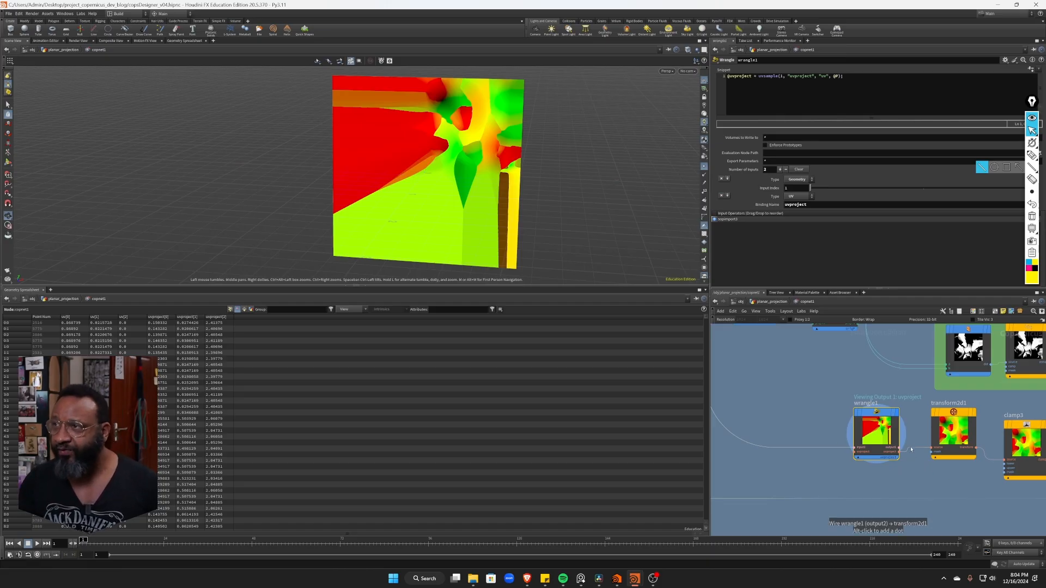
Draw a yellow horizontal annotation line with the on-screen pen across the middle of the displayed uvproject image
{"action": "mouse_move", "coordinate": [1004, 354]}
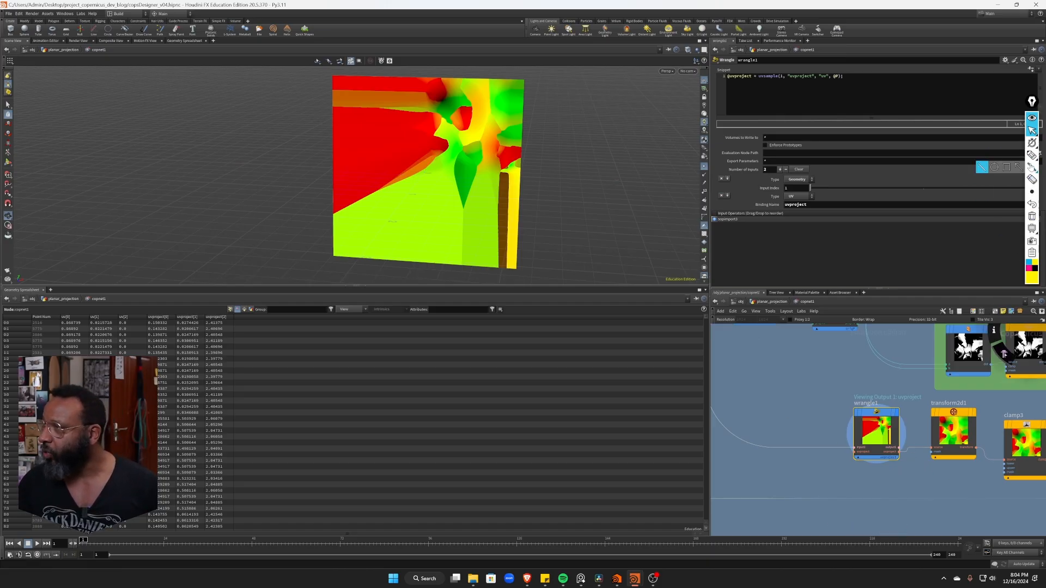
{"action": "left_click", "coordinate": [1031, 155]}
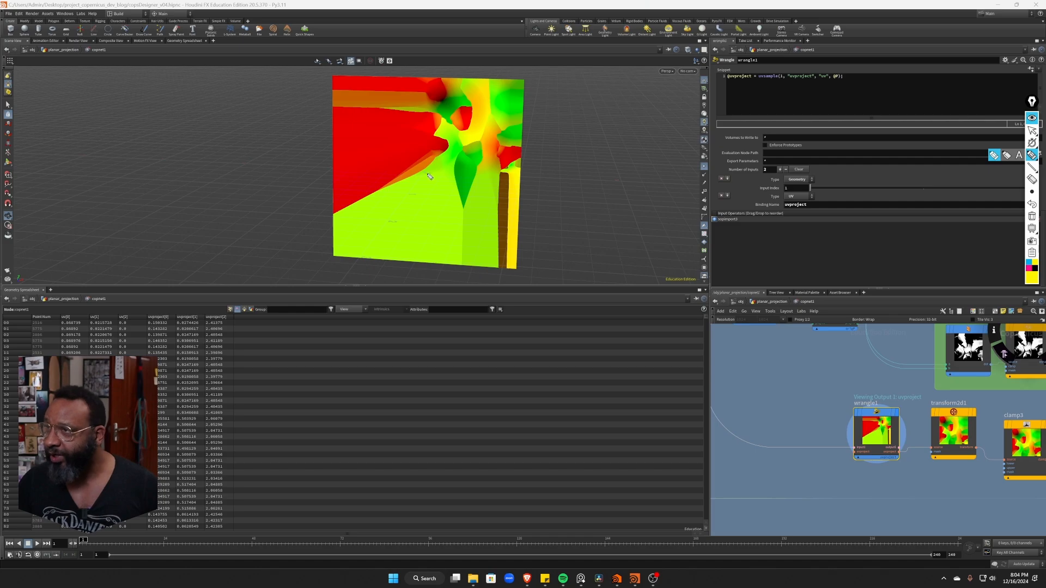
{"action": "left_click_drag", "start_coordinate": [426, 173], "coordinate": [466, 175]}
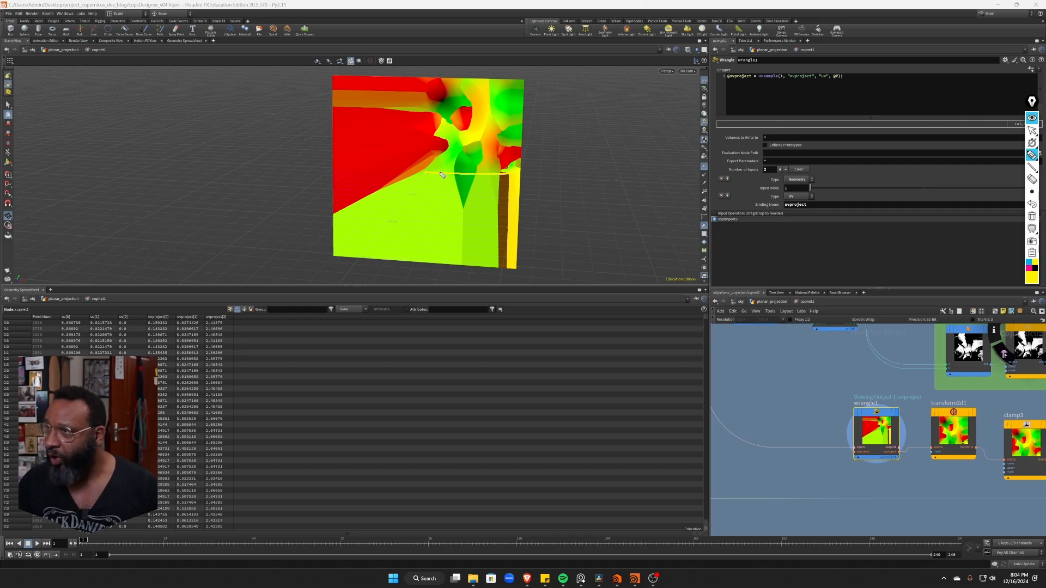
Outline the uvproject image's upper-right quadrant with a yellow vertical pen line and add strokes and an arrow across the remaining quadrants
{"action": "left_click_drag", "start_coordinate": [425, 172], "coordinate": [421, 74]}
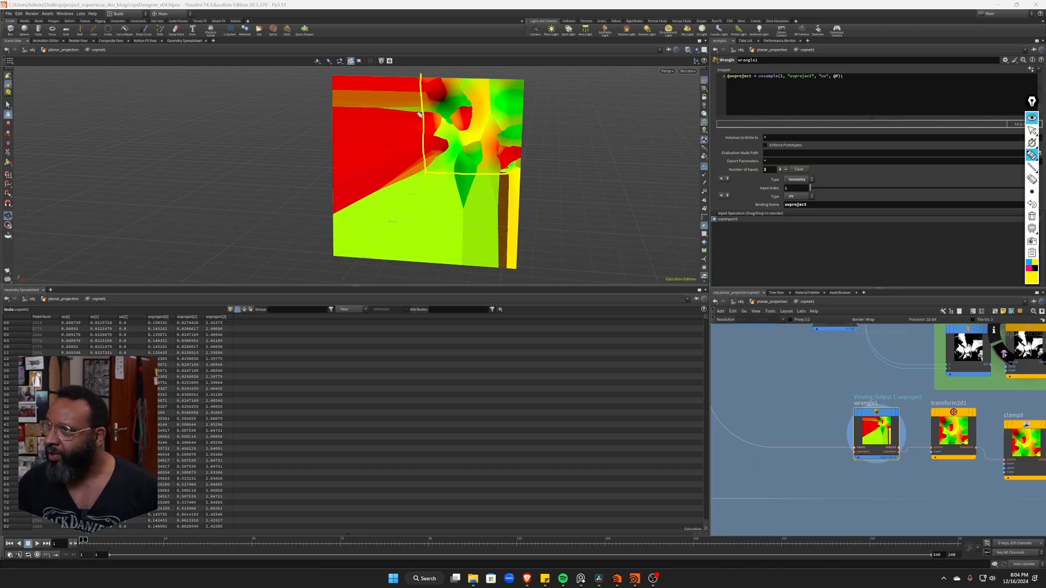
{"action": "left_click_drag", "start_coordinate": [424, 122], "coordinate": [352, 120]}
{"action": "left_click_drag", "start_coordinate": [488, 195], "coordinate": [492, 248]}
{"action": "left_click_drag", "start_coordinate": [451, 205], "coordinate": [370, 244]}
{"action": "mouse_move", "coordinate": [373, 236]}
{"action": "left_mouse_down"}
{"action": "mouse_move", "coordinate": [361, 251]}
{"action": "mouse_move", "coordinate": [397, 256]}
{"action": "left_mouse_up"}
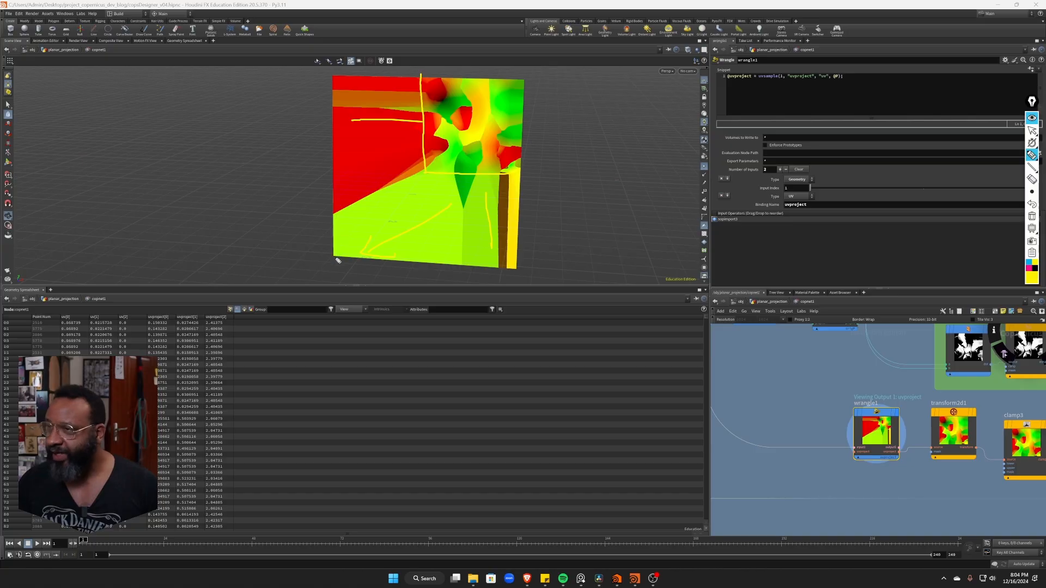
Mark the uvproject image's lower-left and upper-right corners and the diagonal from its centre, and erase all pen annotations
{"action": "left_click_drag", "start_coordinate": [332, 255], "coordinate": [331, 267]}
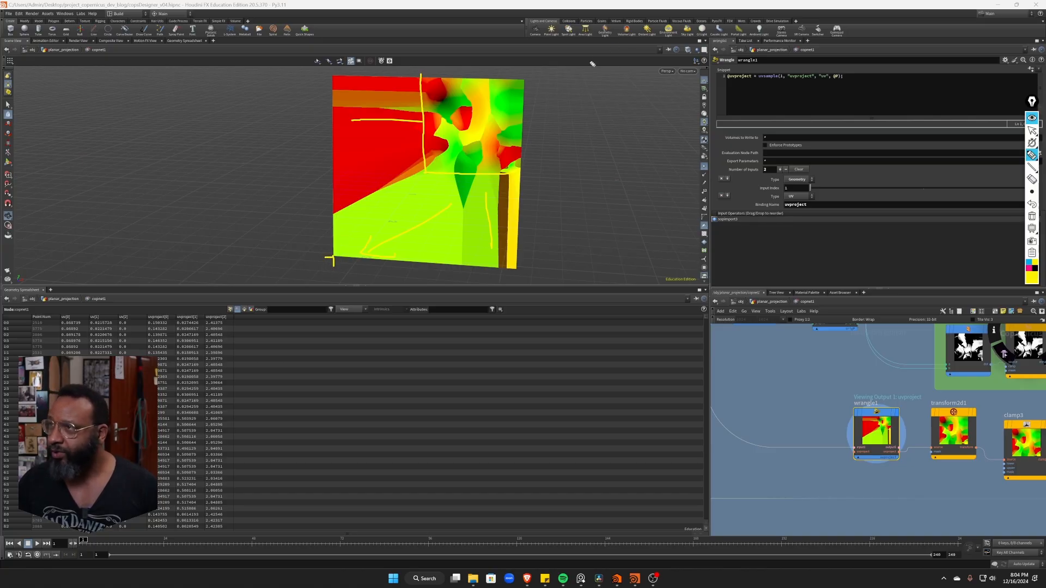
{"action": "left_click_drag", "start_coordinate": [535, 71], "coordinate": [535, 81]}
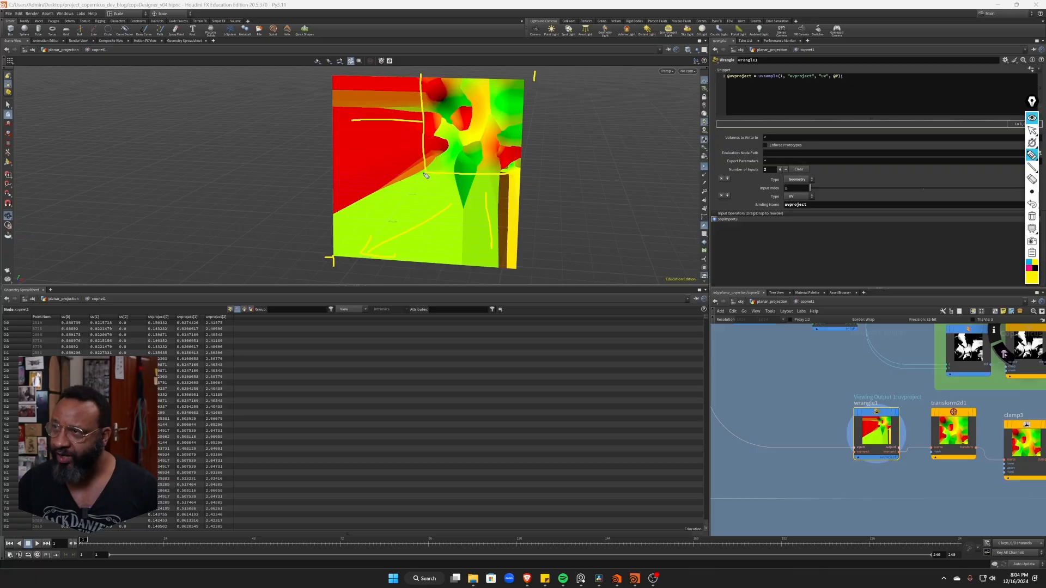
{"action": "left_click_drag", "start_coordinate": [421, 177], "coordinate": [336, 259]}
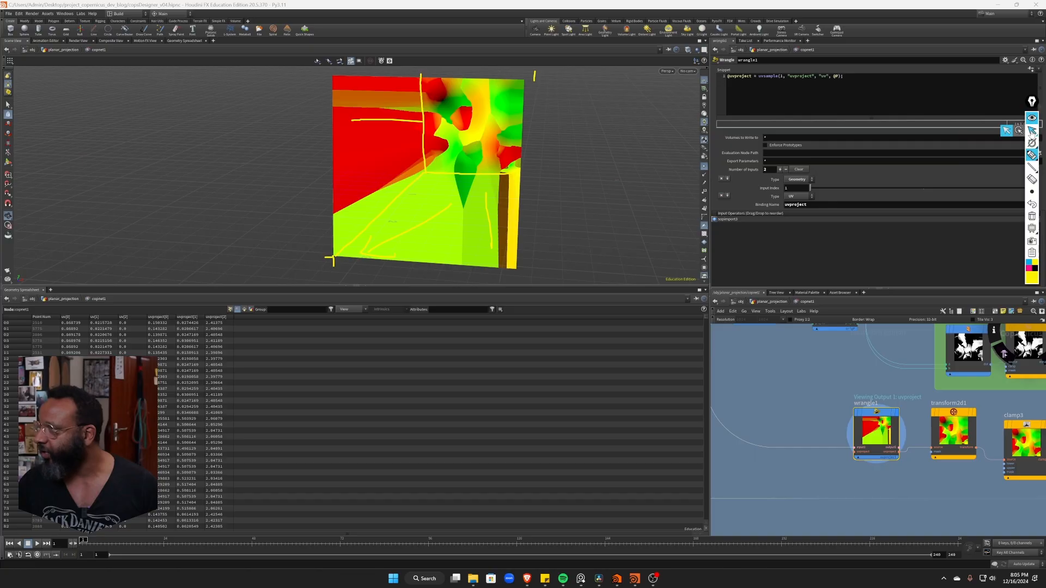
{"action": "left_click", "coordinate": [1032, 216]}
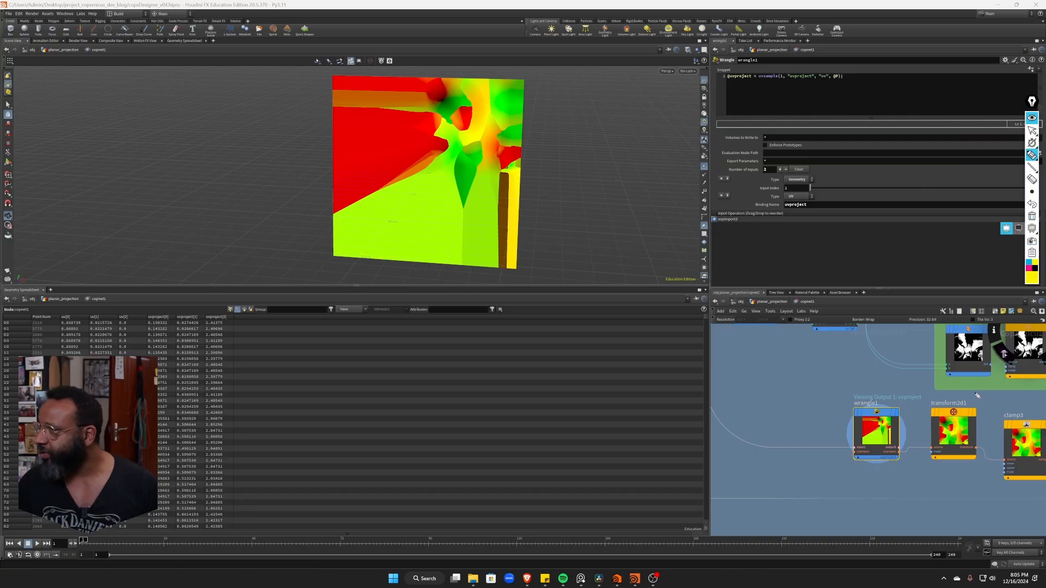
{"action": "left_click", "coordinate": [1032, 129]}
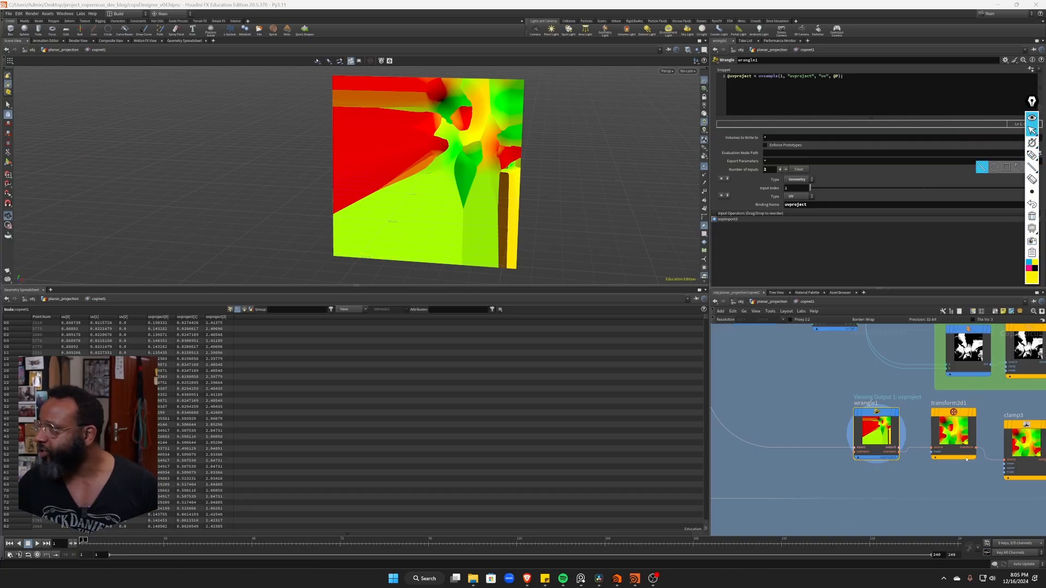
Select transform2d1 to check its translate and scale parameters, and view its output nearly face-on in the viewport
{"action": "left_click", "coordinate": [953, 430]}
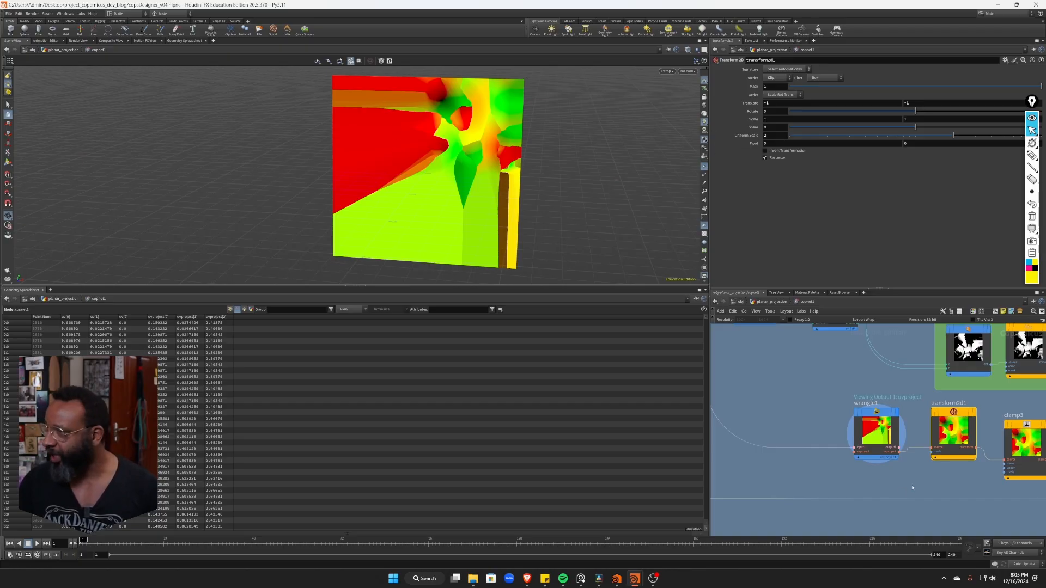
{"action": "middle_click_drag", "start_coordinate": [913, 487], "coordinate": [778, 477]}
{"action": "mouse_move", "coordinate": [915, 419]}
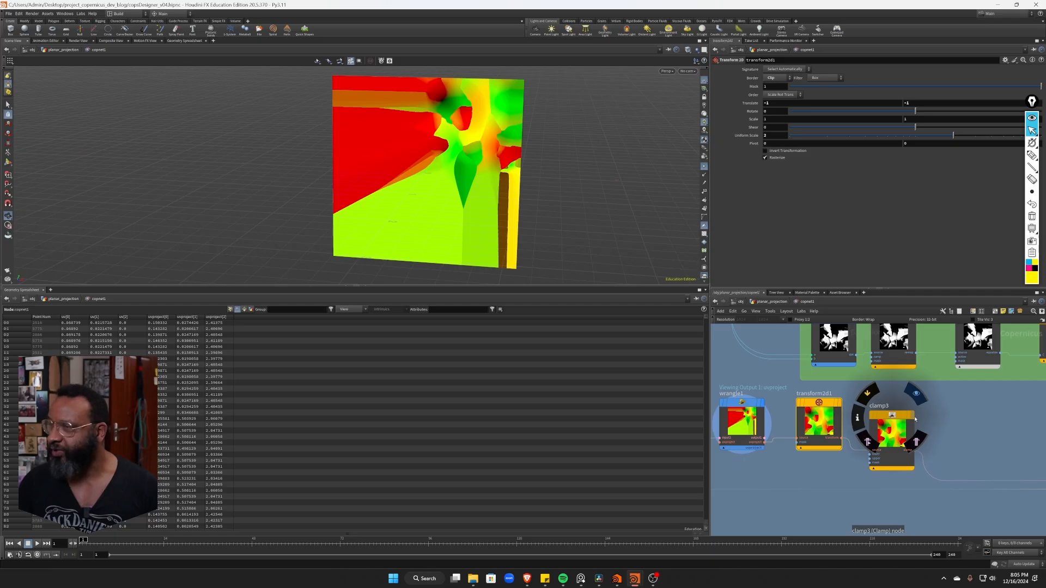
{"action": "mouse_move", "coordinate": [842, 406]}
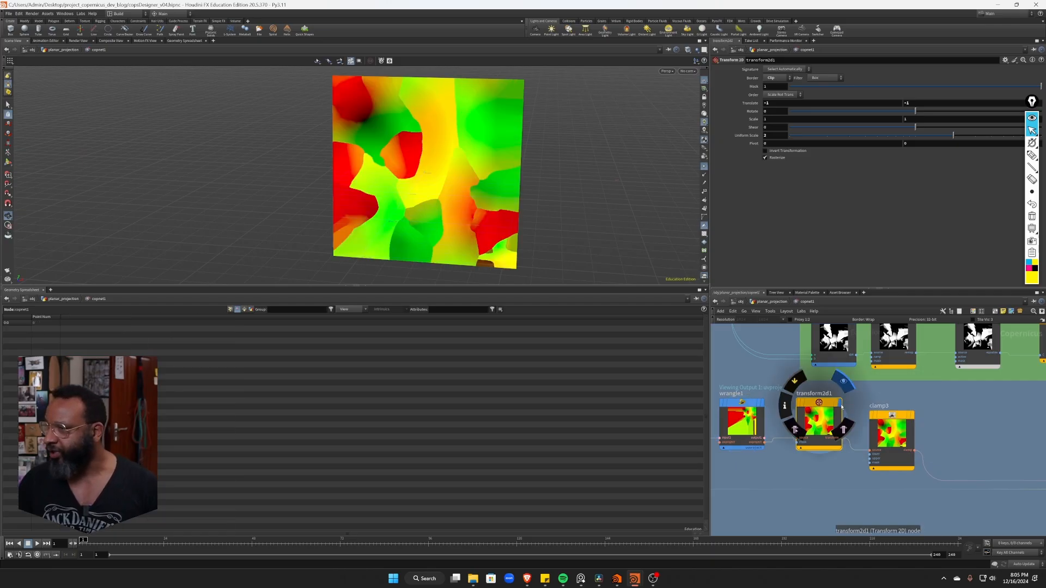
{"action": "left_click_drag", "start_coordinate": [474, 218], "coordinate": [494, 222]}
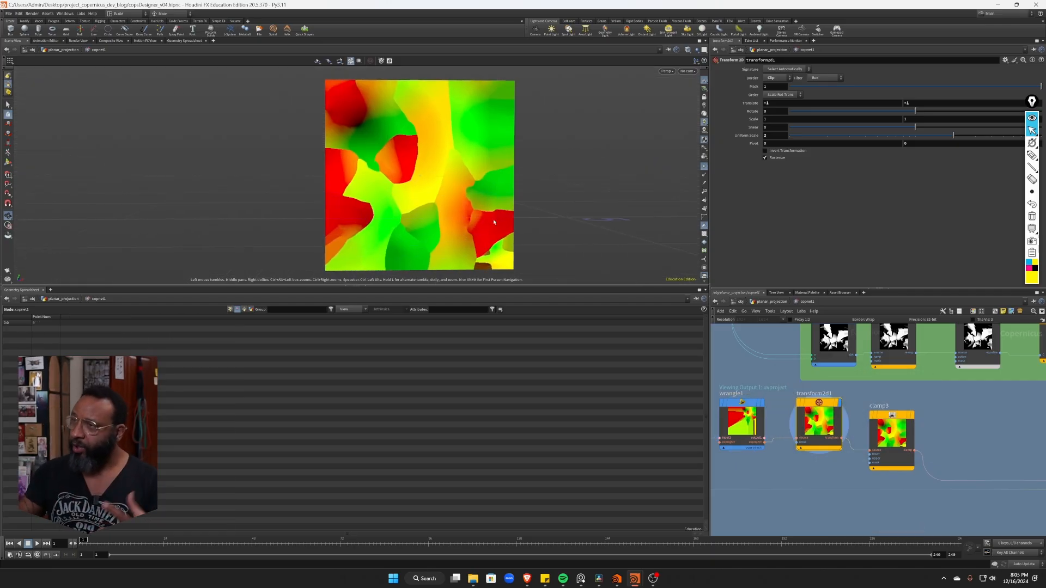
{"action": "left_click_drag", "start_coordinate": [385, 170], "coordinate": [389, 172]}
Check clamp3's lower and upper limits, display its output, and follow its connection towards sample1
{"action": "middle_click_drag", "start_coordinate": [884, 417], "coordinate": [843, 398]}
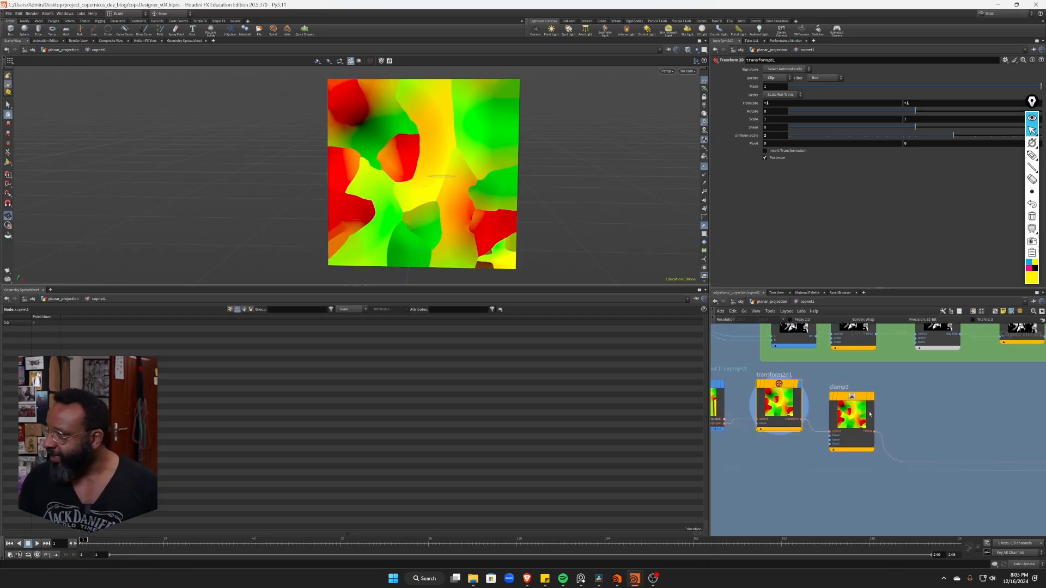
{"action": "left_click", "coordinate": [843, 398]}
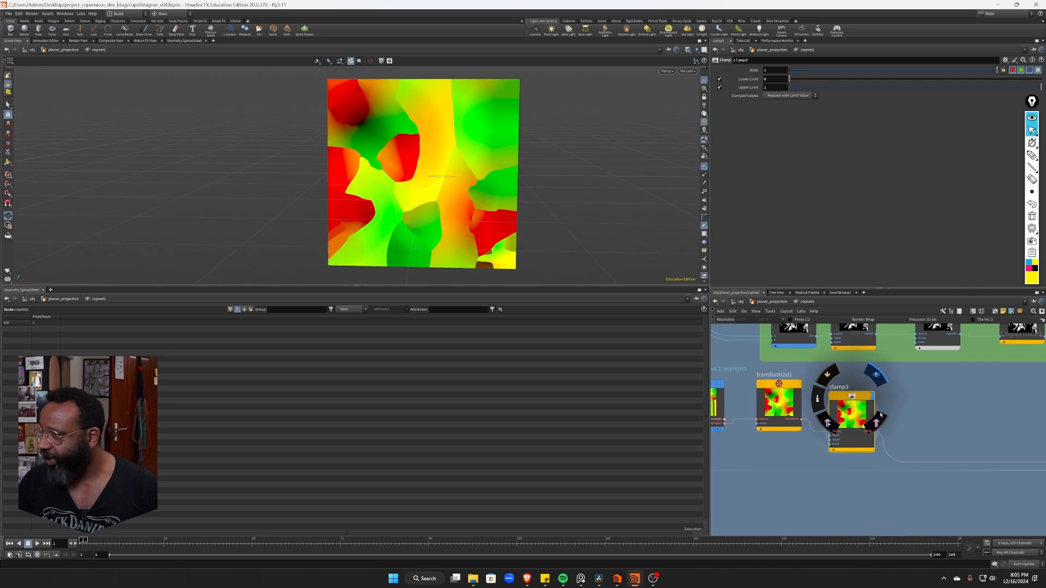
{"action": "scroll", "coordinate": [876, 398], "scroll_direction": "down", "scroll_amount": 3}
{"action": "mouse_move", "coordinate": [880, 416]}
{"action": "middle_mouse_down"}
{"action": "mouse_move", "coordinate": [844, 386]}
{"action": "mouse_move", "coordinate": [865, 440]}
{"action": "mouse_move", "coordinate": [882, 421]}
{"action": "middle_mouse_up"}
{"action": "scroll", "coordinate": [843, 386], "scroll_direction": "down", "scroll_amount": 2}
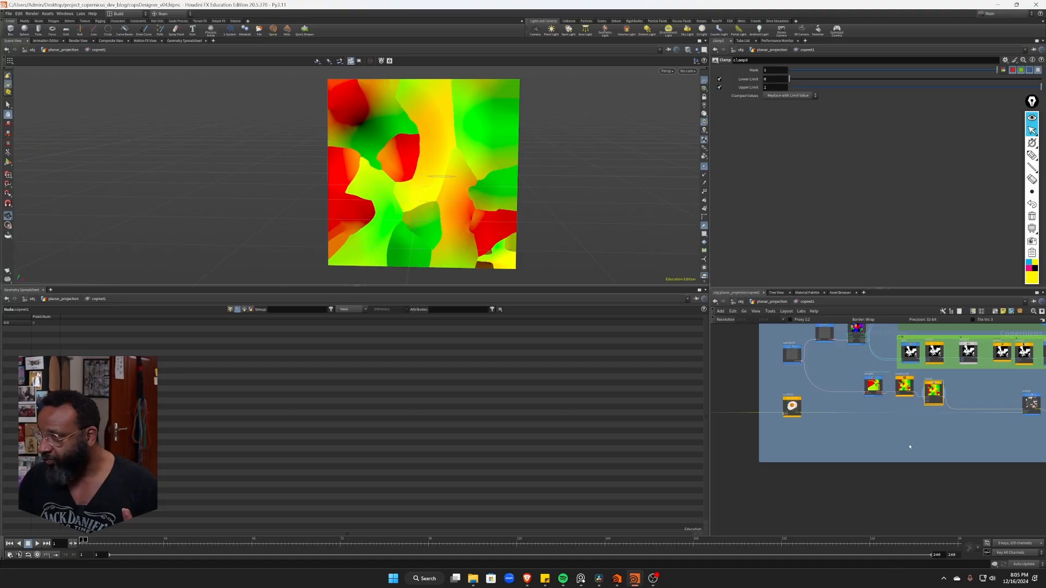
{"action": "middle_click_drag", "start_coordinate": [912, 449], "coordinate": [991, 431]}
{"action": "middle_click_drag", "start_coordinate": [892, 404], "coordinate": [772, 400]}
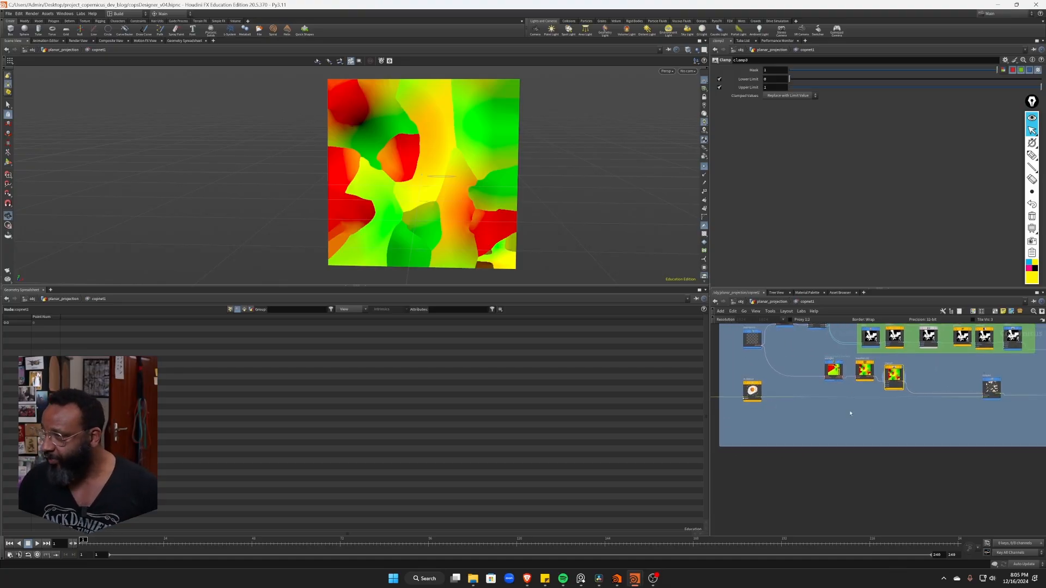
{"action": "scroll", "coordinate": [812, 417], "scroll_direction": "up", "scroll_amount": 10}
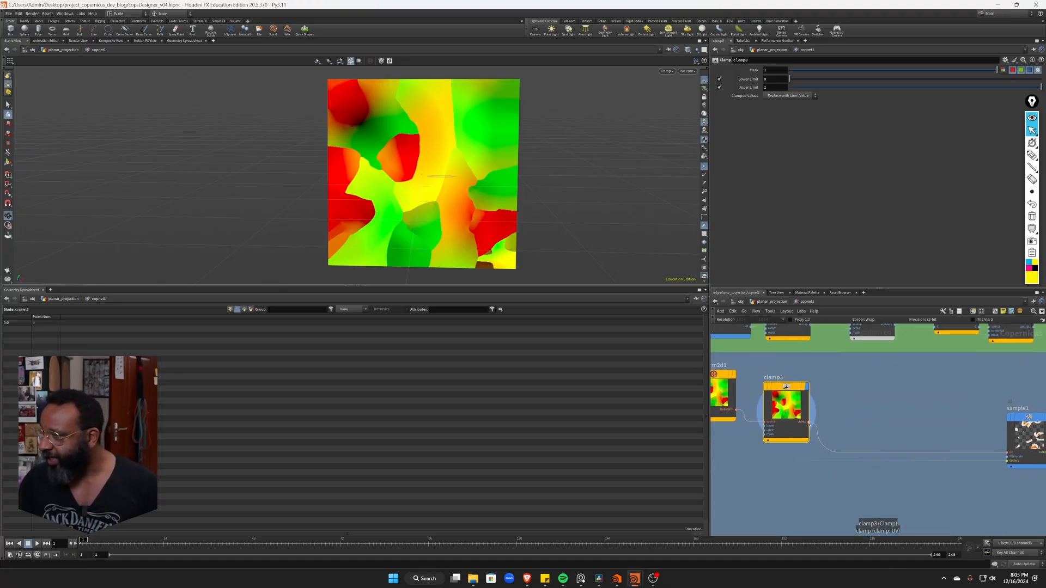
Select the sample1 UV Sample node to check its settings and display its sampled egg texture in the viewport
{"action": "key", "text": "Down"}
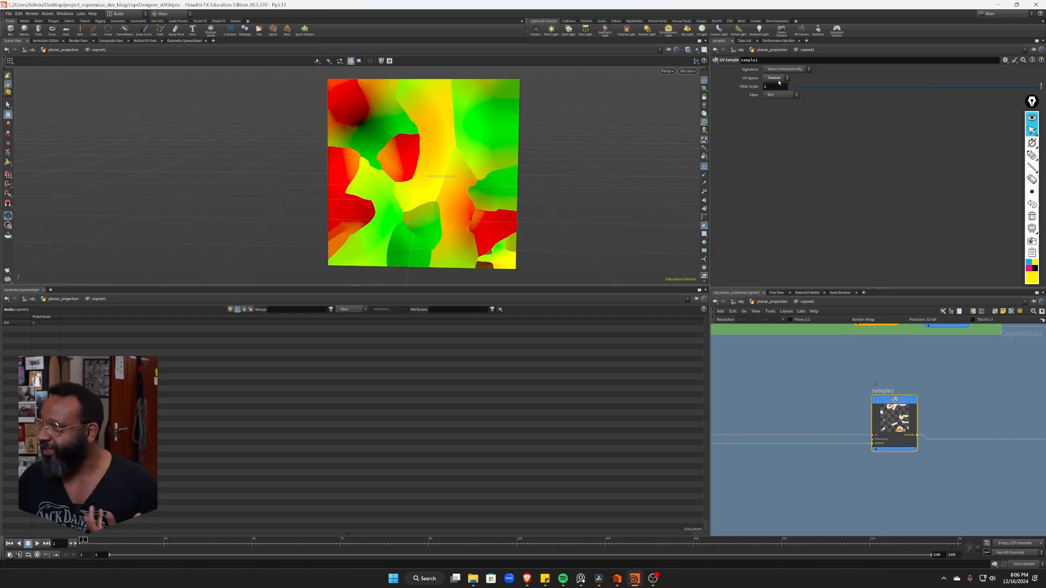
{"action": "middle_click_drag", "start_coordinate": [817, 357], "coordinate": [943, 377]}
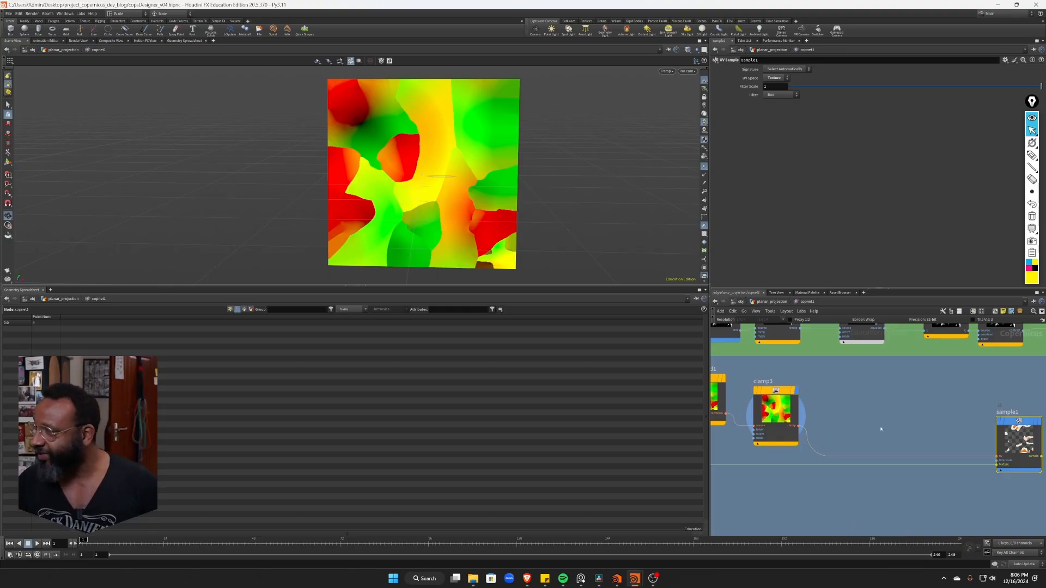
{"action": "key", "text": "f"}
{"action": "mouse_move", "coordinate": [947, 400]}
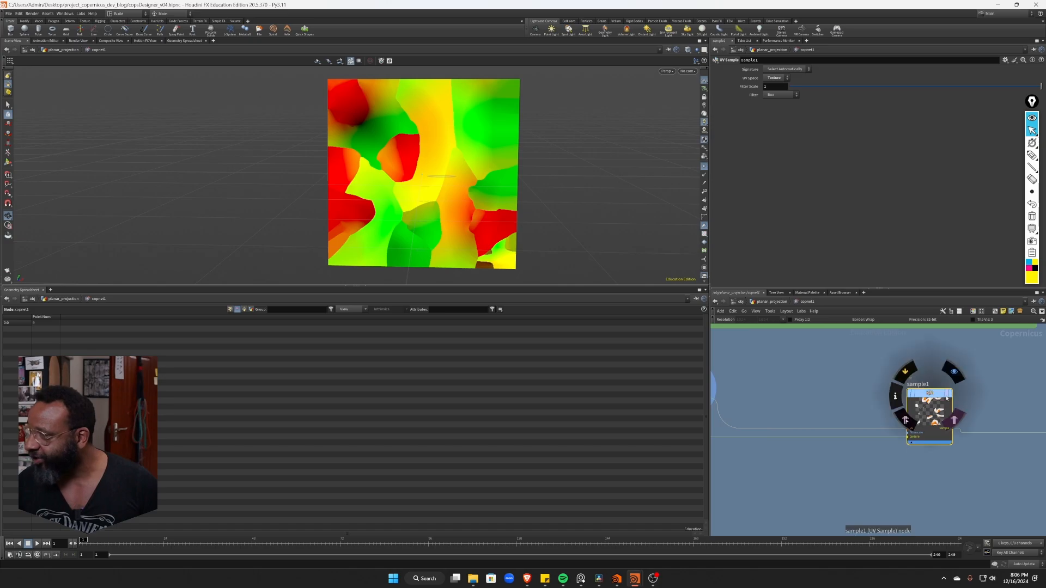
{"action": "left_click", "coordinate": [954, 371]}
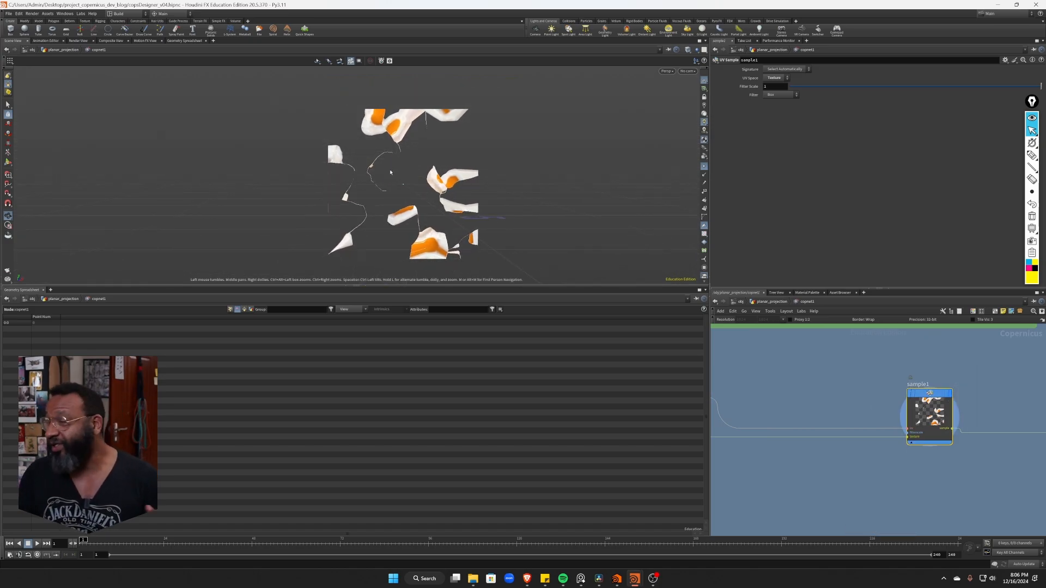
Connect sample1's output directly to previewmaterial1's base color input and display previewmaterial1
{"action": "scroll", "coordinate": [905, 461], "scroll_direction": "down", "scroll_amount": 3}
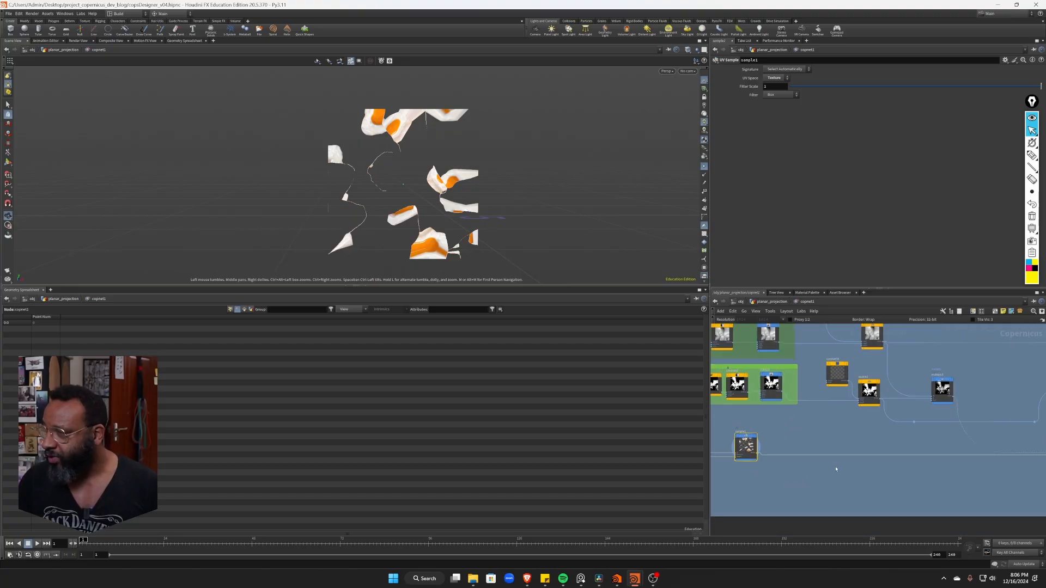
{"action": "scroll", "coordinate": [836, 469], "scroll_direction": "up", "scroll_amount": 1}
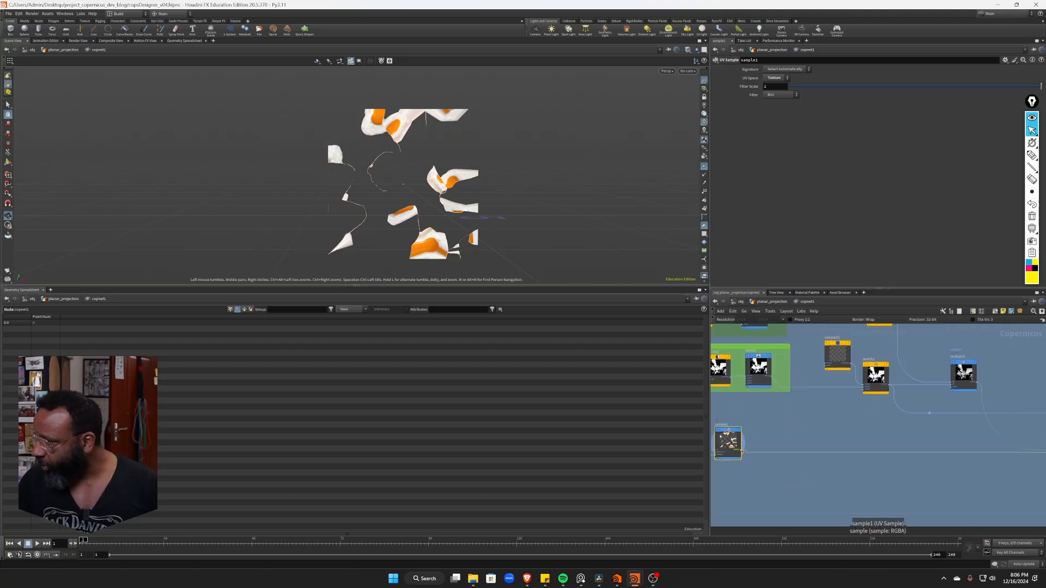
{"action": "left_click", "coordinate": [742, 451]}
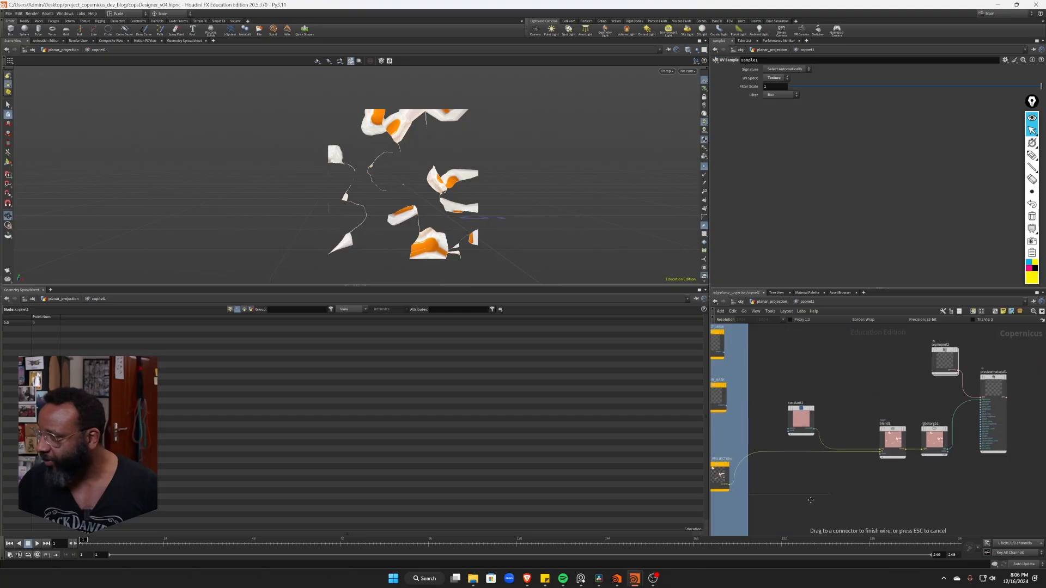
{"action": "middle_click_drag", "start_coordinate": [811, 500], "coordinate": [722, 542]}
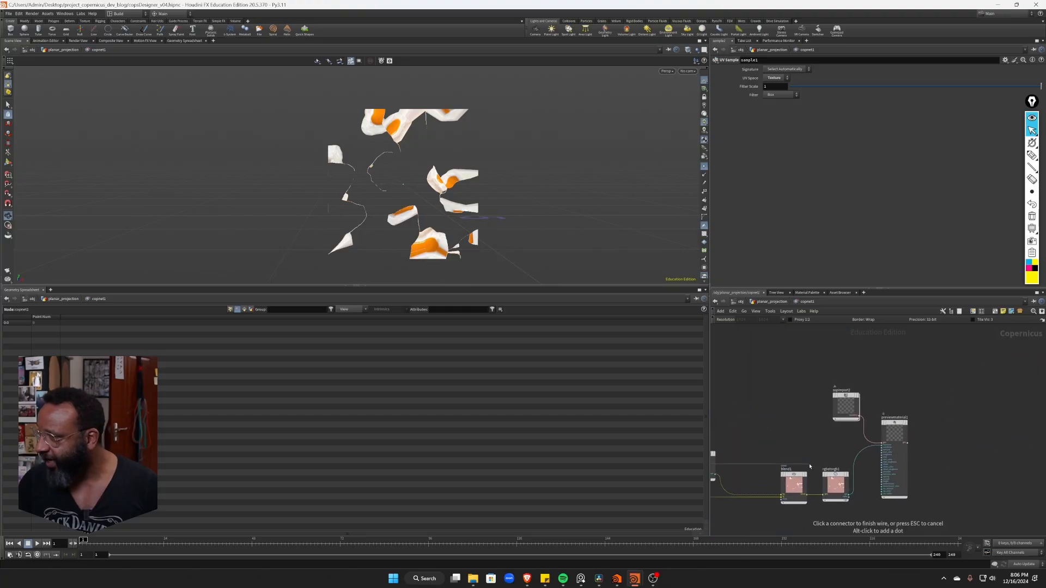
{"action": "left_click", "coordinate": [879, 445]}
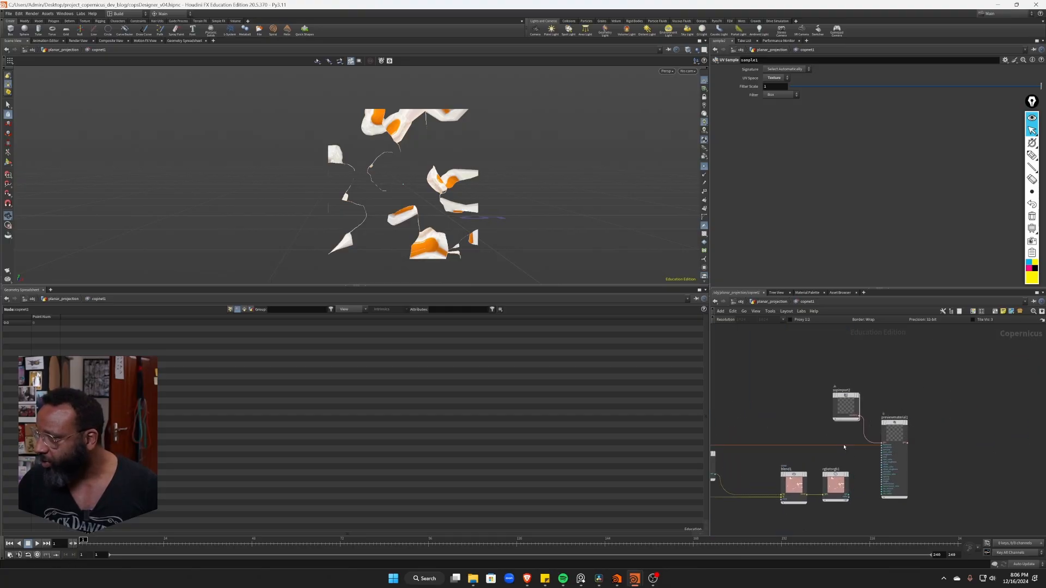
{"action": "middle_click_drag", "start_coordinate": [838, 433], "coordinate": [858, 413]}
{"action": "scroll", "coordinate": [894, 420], "scroll_direction": "up", "scroll_amount": 3}
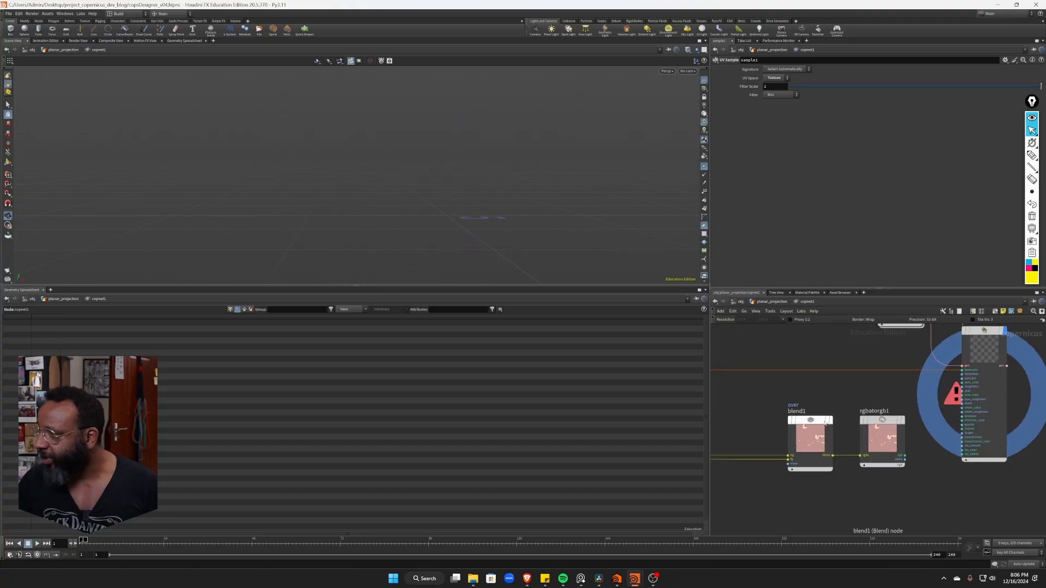
Reroute sample1's output into rgbatorgb1 and connect that node's rgb output to previewmaterial1's base color input
{"action": "left_click_drag", "start_coordinate": [893, 421], "coordinate": [898, 359]}
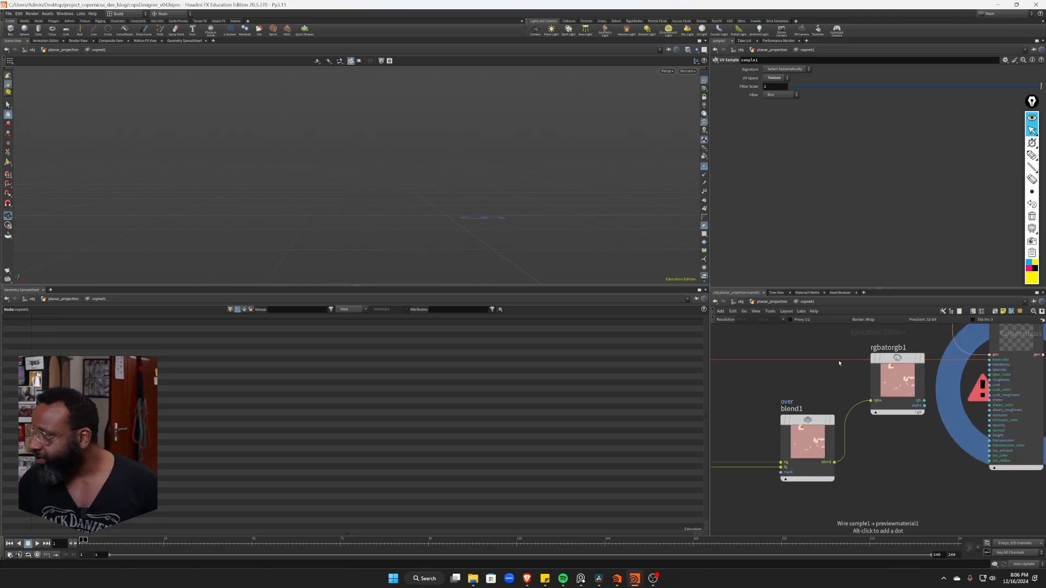
{"action": "left_click", "coordinate": [877, 399]}
{"action": "left_click", "coordinate": [876, 402]}
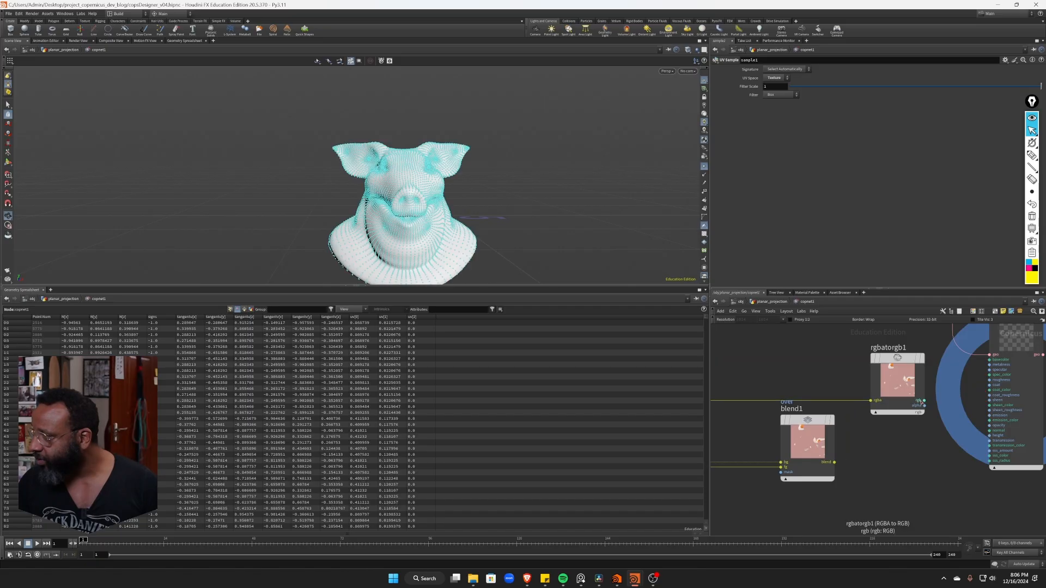
{"action": "left_click_drag", "start_coordinate": [924, 401], "coordinate": [948, 376]}
{"action": "left_click_drag", "start_coordinate": [948, 376], "coordinate": [989, 359]}
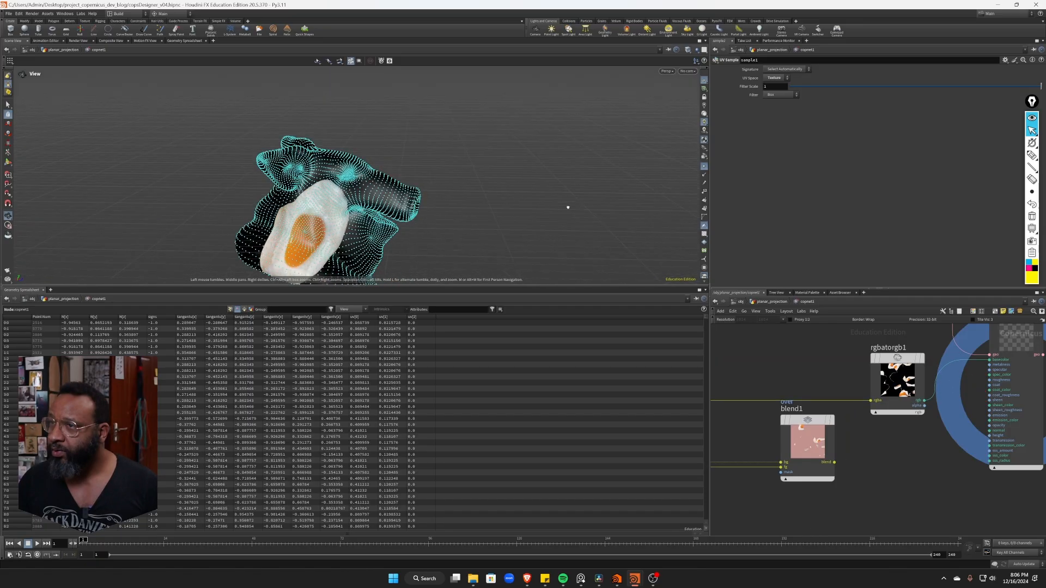
Examine the projected egg texture on the pig head from the side and front, and review the projection nodes that produce it
{"action": "left_click_drag", "start_coordinate": [567, 206], "coordinate": [626, 180], "text": "alt"}
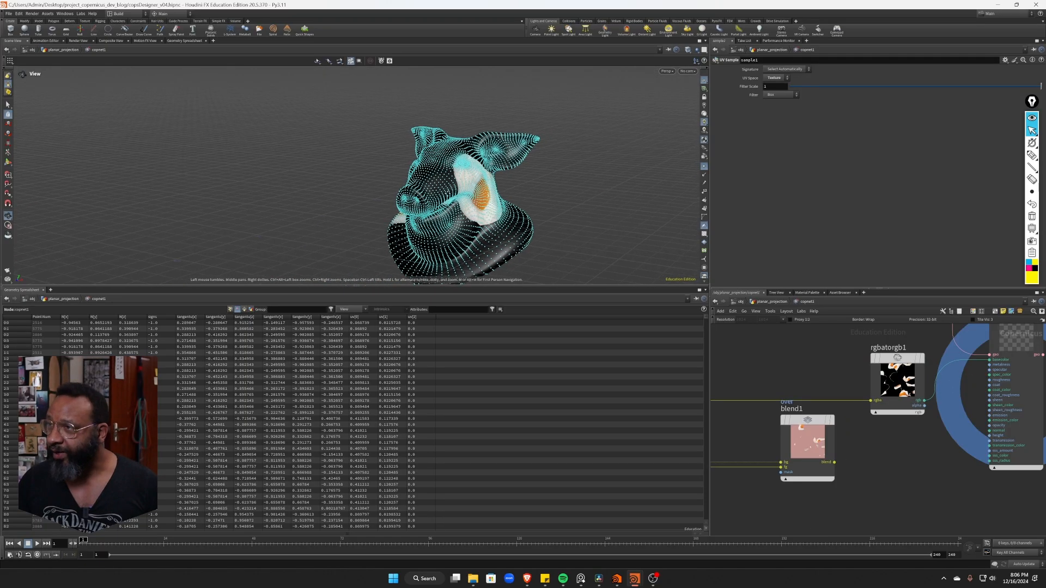
{"action": "right_click_drag", "start_coordinate": [627, 180], "coordinate": [683, 269], "text": "alt"}
{"action": "middle_click_drag", "start_coordinate": [443, 205], "coordinate": [475, 178]}
{"action": "middle_click_drag", "start_coordinate": [757, 408], "coordinate": [905, 393]}
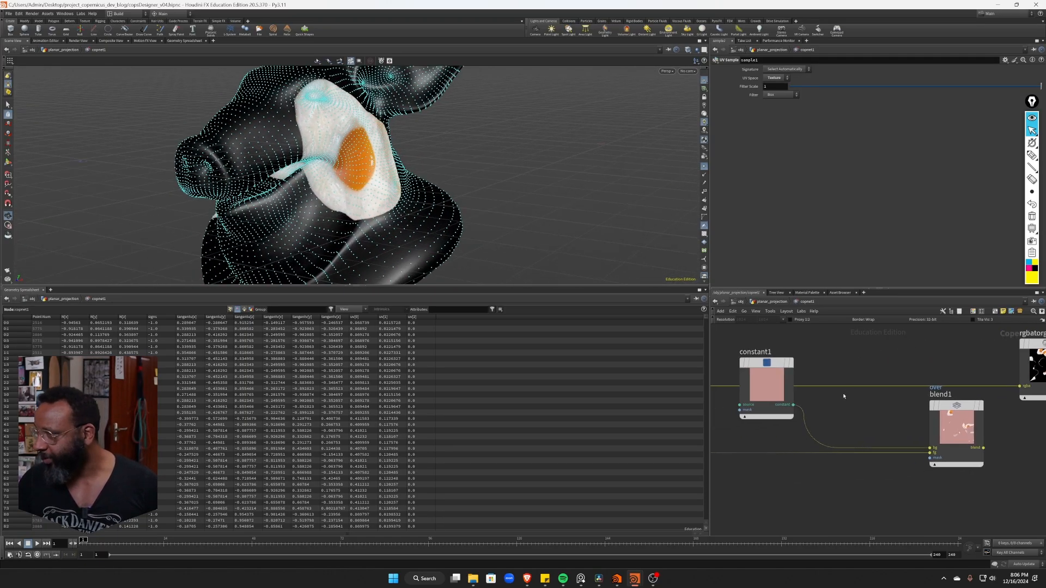
{"action": "scroll", "coordinate": [843, 395], "scroll_direction": "down", "scroll_amount": 6}
{"action": "middle_click_drag", "start_coordinate": [828, 428], "coordinate": [1044, 420]}
{"action": "middle_click_drag", "start_coordinate": [842, 473], "coordinate": [962, 461]}
{"action": "left_click_drag", "start_coordinate": [349, 185], "coordinate": [117, 137], "text": "alt"}
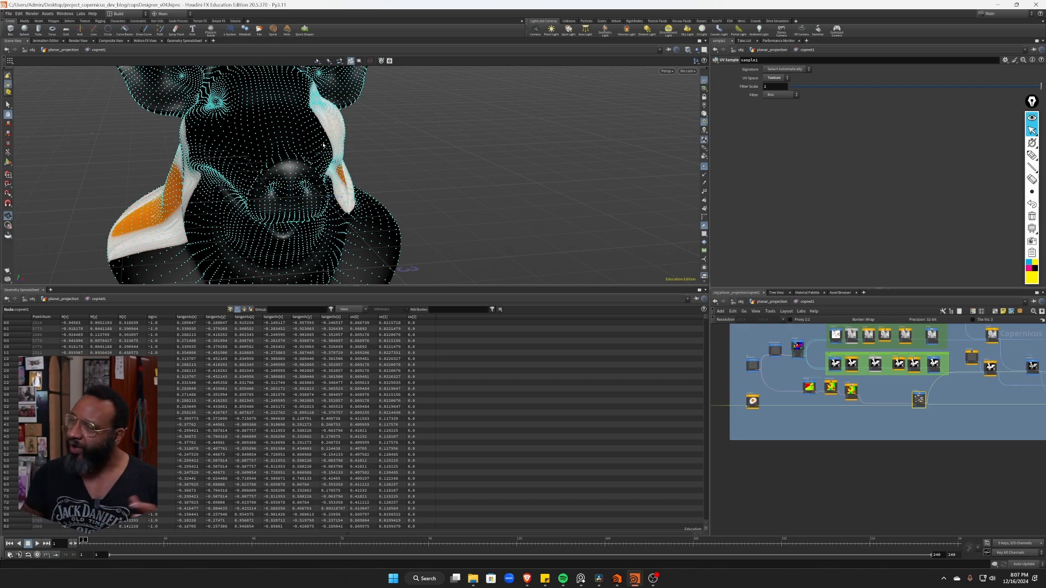
{"action": "left_click_drag", "start_coordinate": [323, 145], "coordinate": [392, 163]}
{"action": "middle_click_drag", "start_coordinate": [797, 381], "coordinate": [813, 419]}
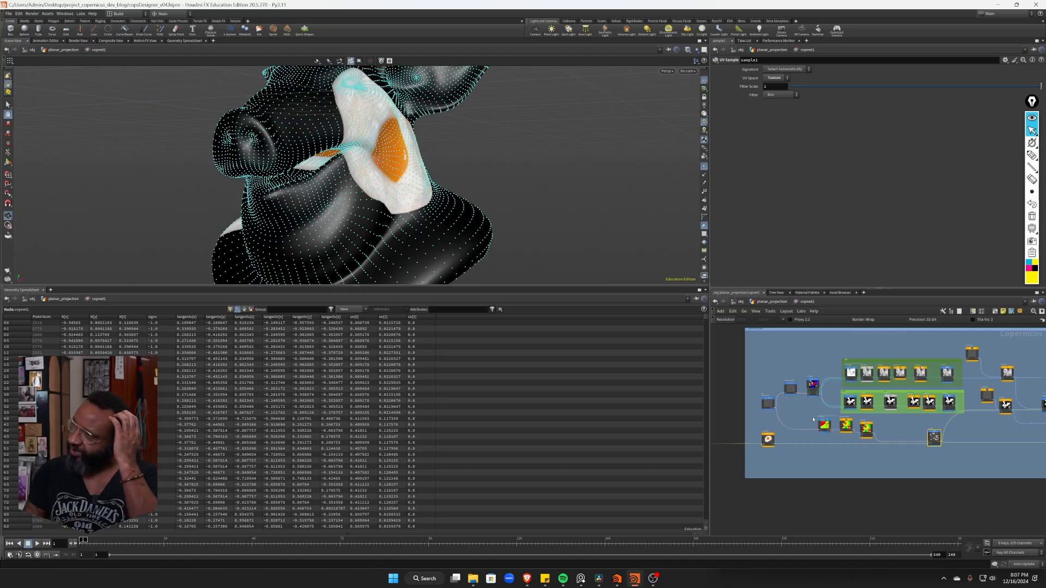
{"action": "scroll", "coordinate": [811, 422], "scroll_direction": "up", "scroll_amount": 4}
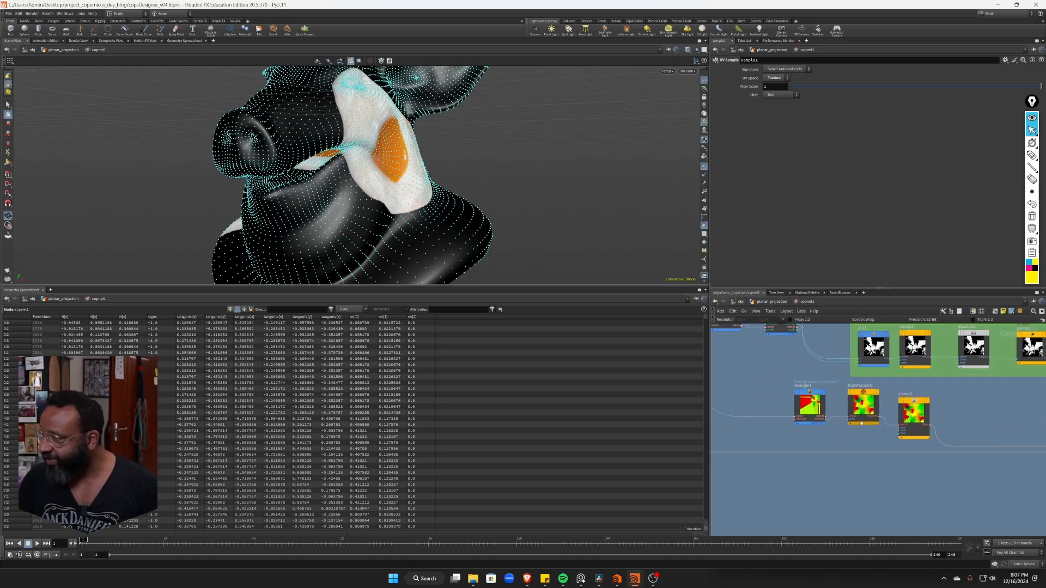